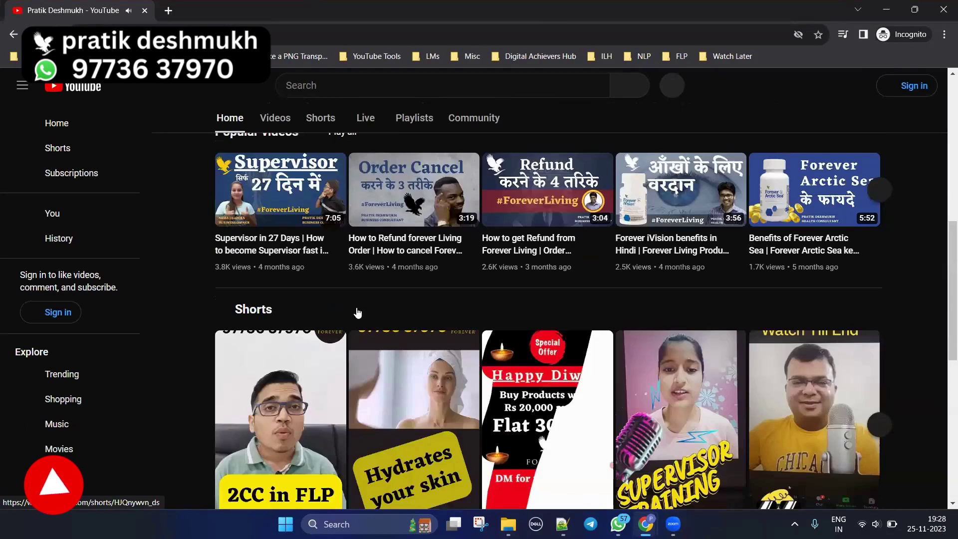
Step: Reload the public channel page and examine the order of its home sections, from the channel trailer to the created playlists
scroll(386, 348, "up", 8)
scroll(331, 253, "down", 1)
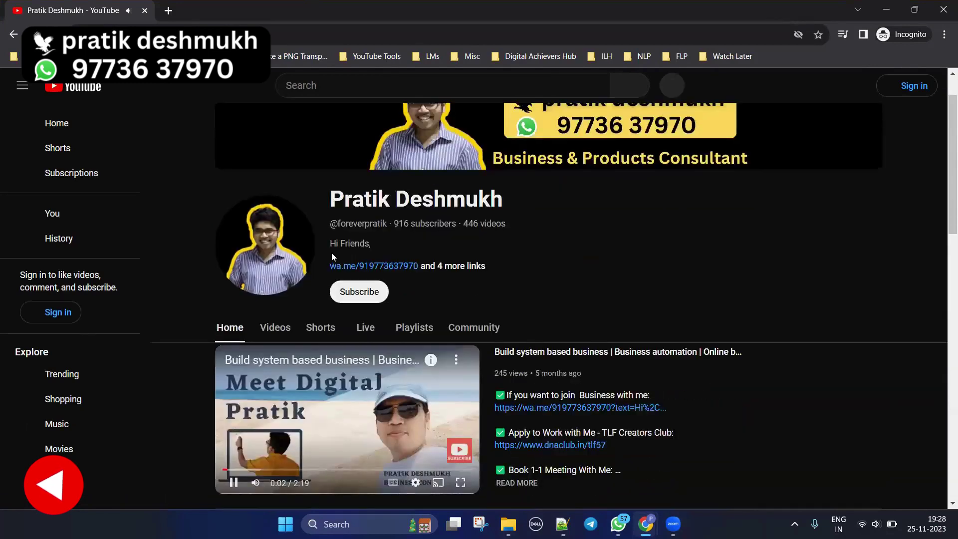
scroll(331, 253, "down", 10)
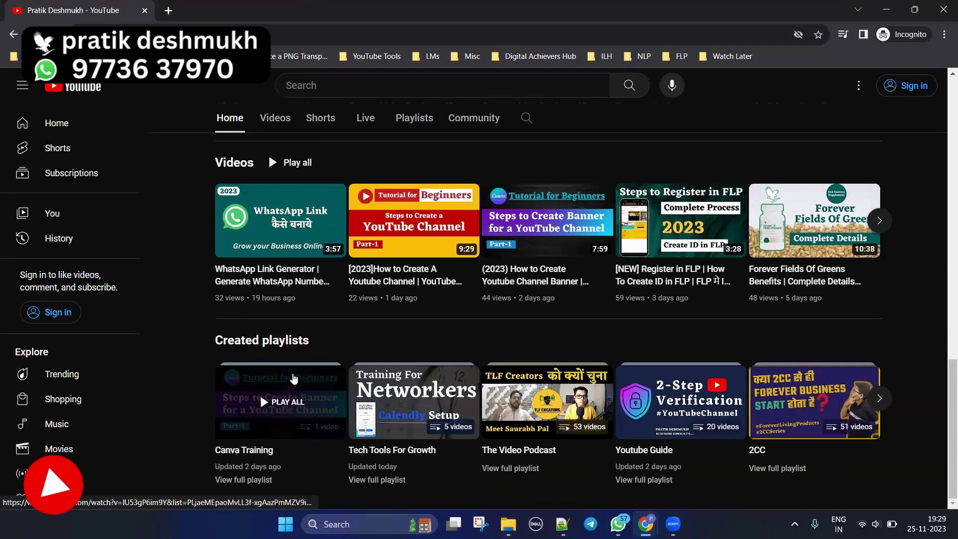
key("F5")
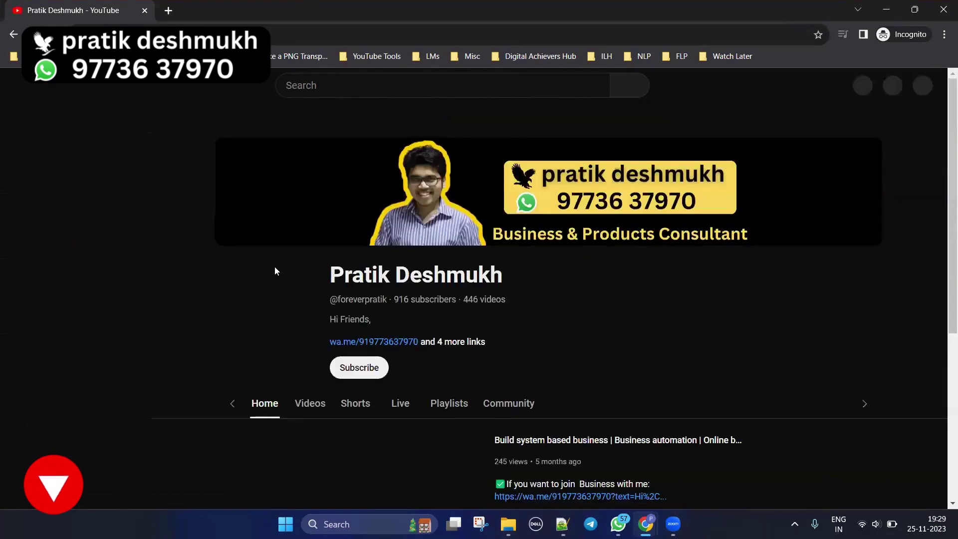
scroll(463, 329, "down", 5)
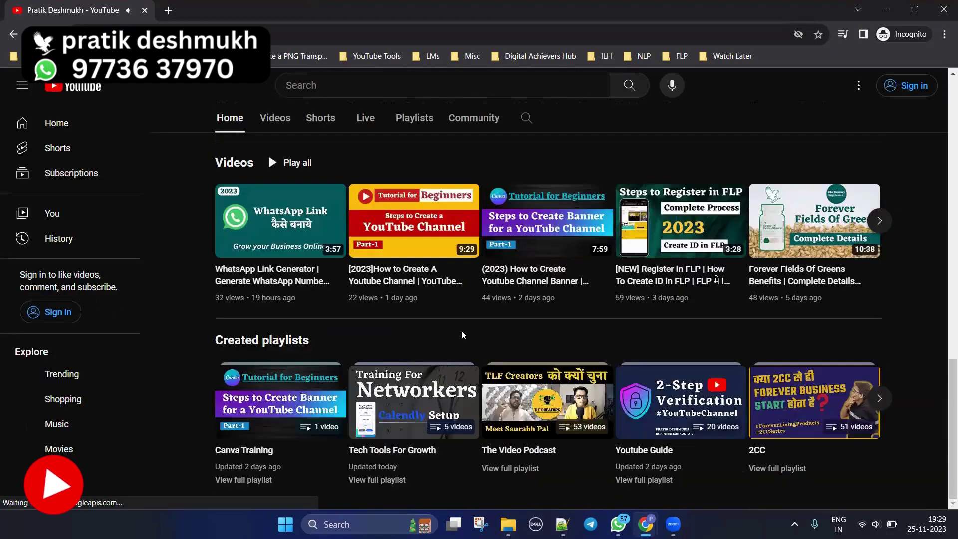
scroll(368, 263, "up", 10)
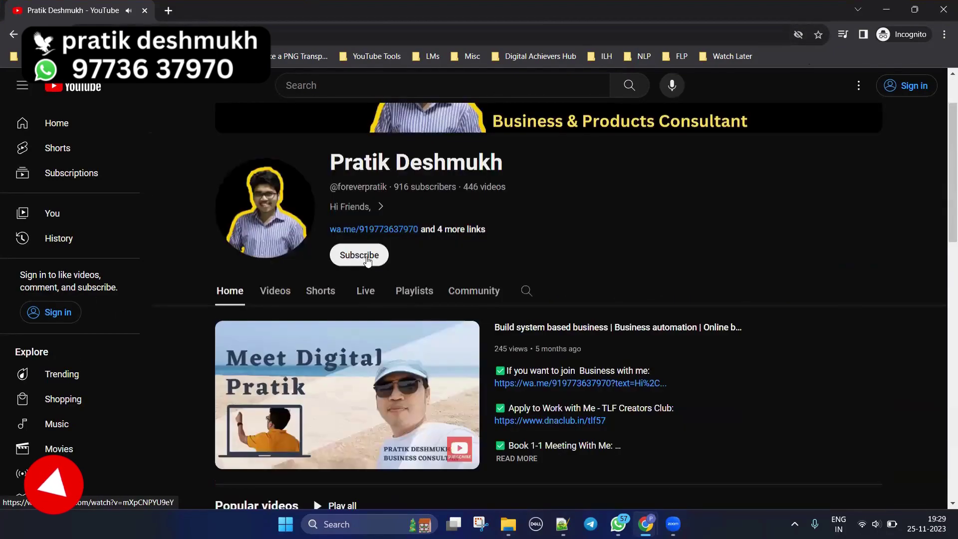
Step: Switch to the YouTube Studio window and review the channel's layout customisation, from the video spotlight to the featured sections
double_click(874, 6)
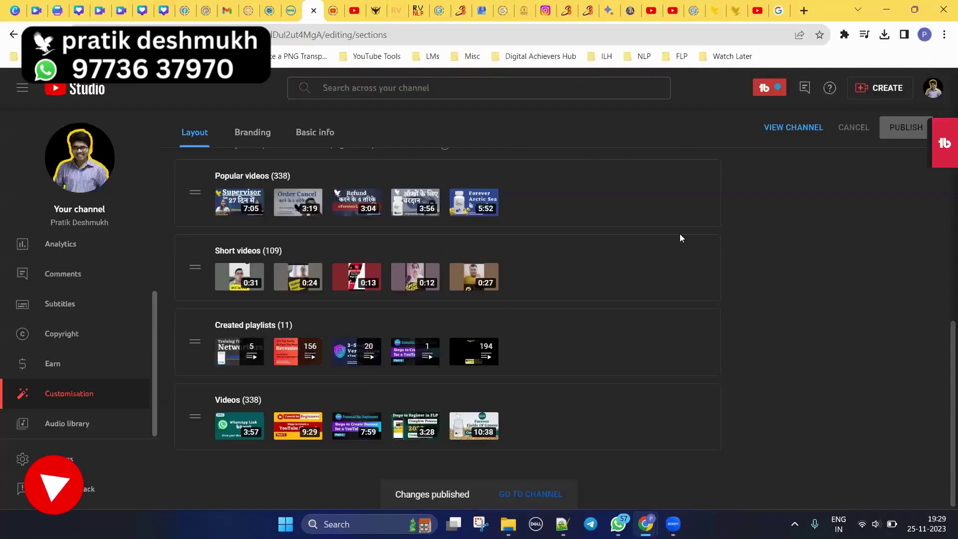
scroll(679, 235, "up", 10)
left_click_drag(293, 228, 476, 223)
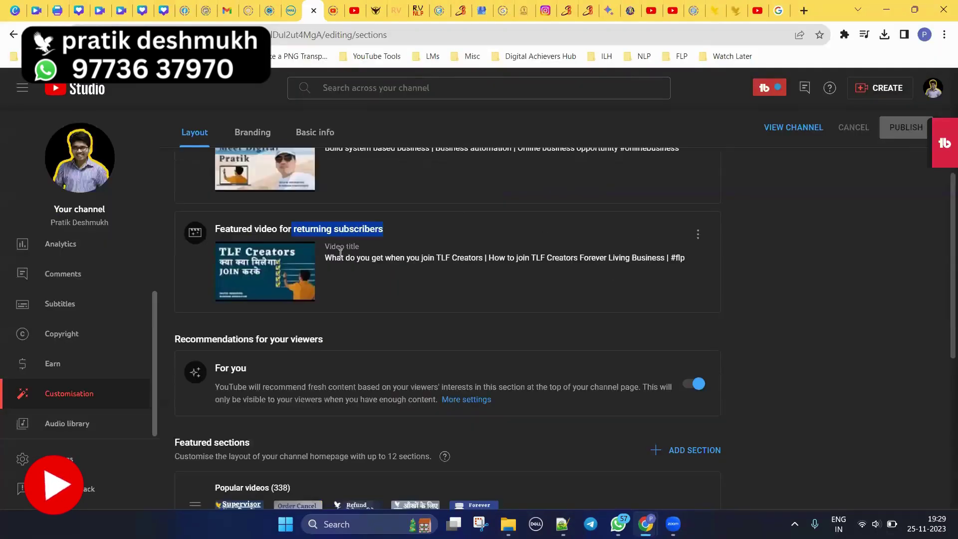
scroll(341, 253, "down", 7)
scroll(572, 276, "up", 4)
scroll(599, 300, "up", 6)
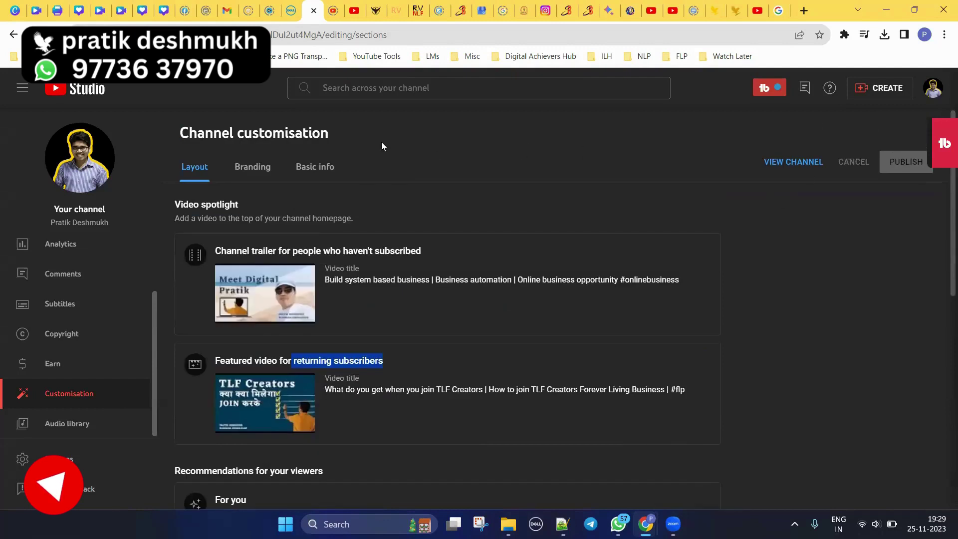
Step: View the public channel page from Studio, examine the order of its Shorts, playlists and videos sections, and close the page
left_click(794, 162)
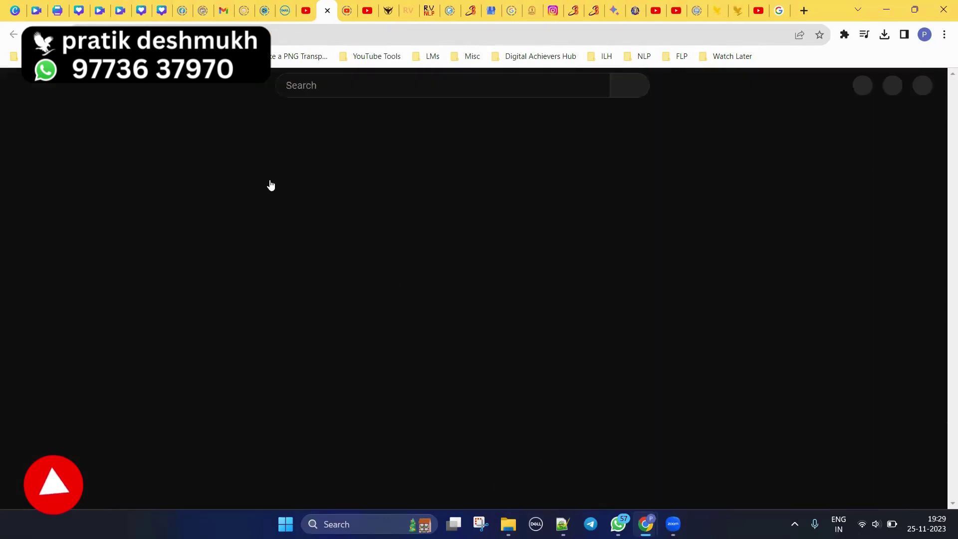
scroll(522, 326, "down", 5)
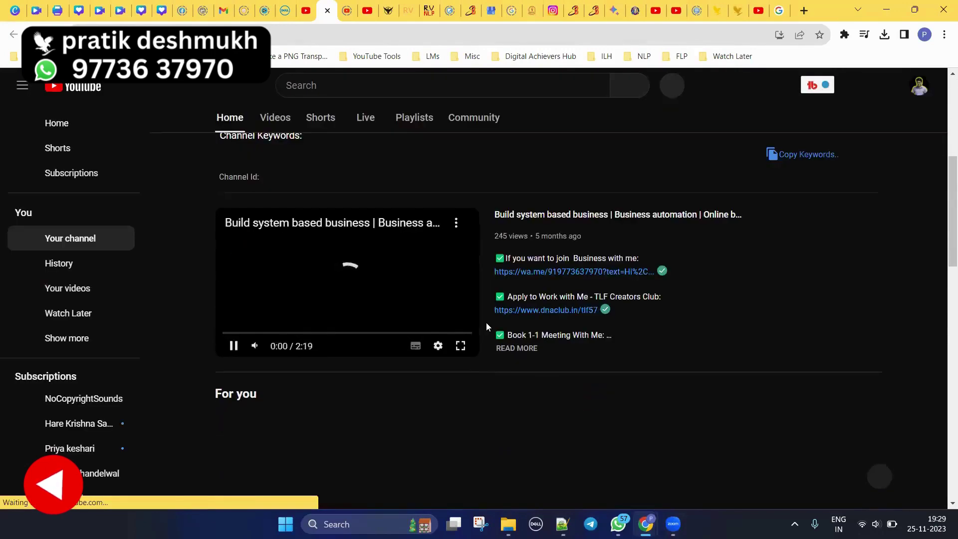
scroll(343, 347, "down", 3)
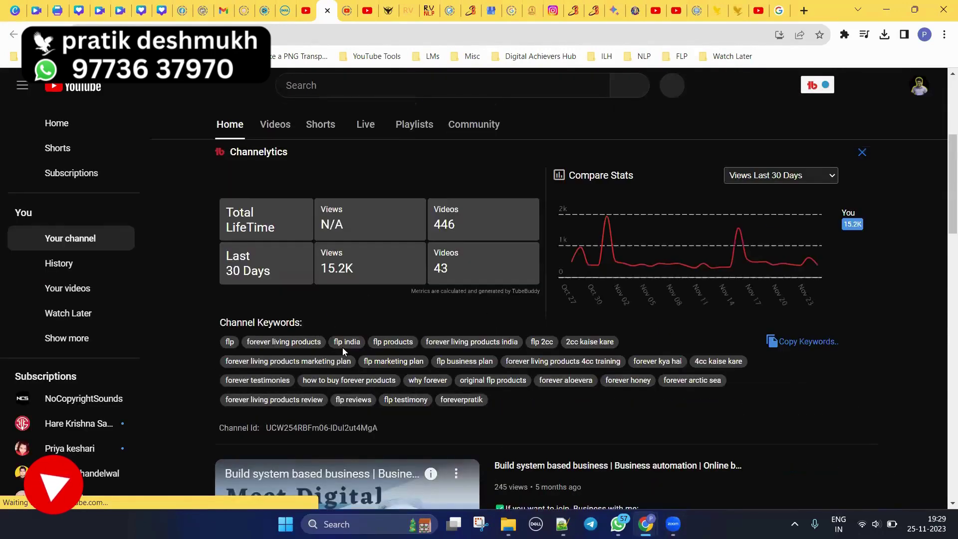
scroll(343, 348, "down", 4)
scroll(554, 337, "down", 1)
scroll(554, 337, "down", 8)
scroll(552, 335, "down", 2)
scroll(346, 368, "up", 4)
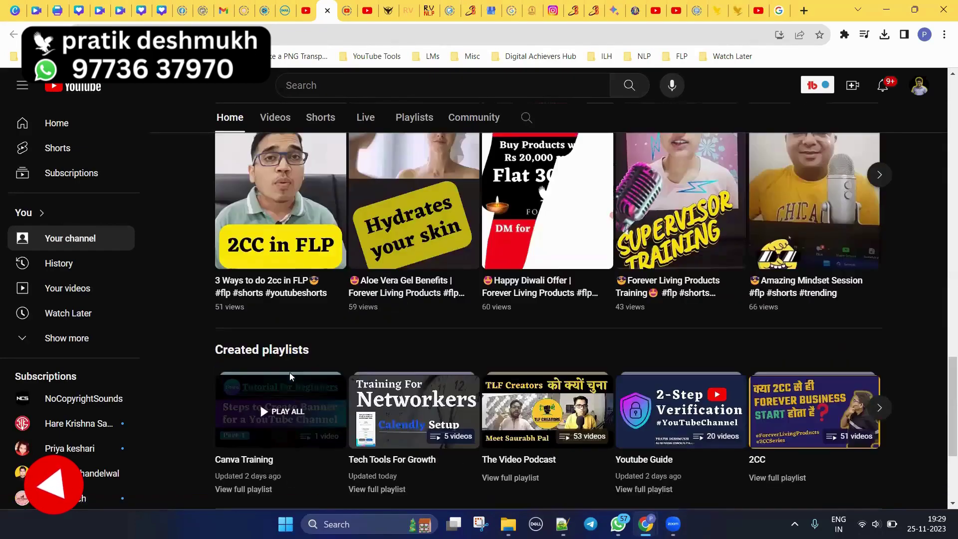
scroll(345, 368, "down", 4)
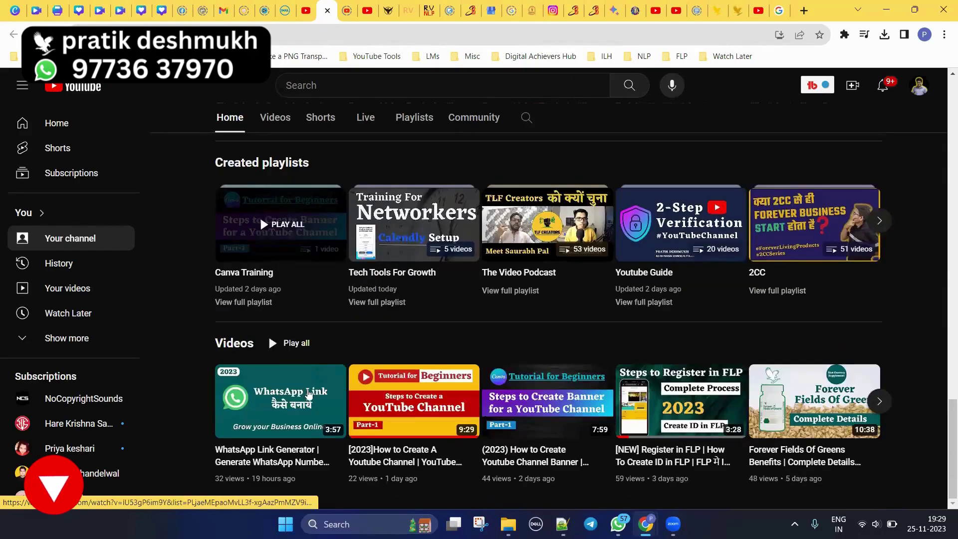
scroll(313, 358, "up", 5)
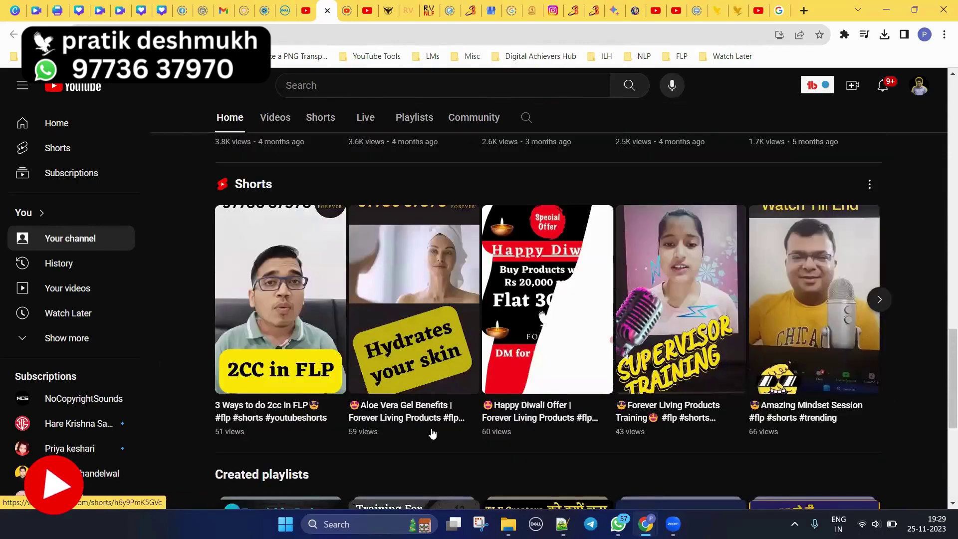
scroll(411, 325, "up", 5)
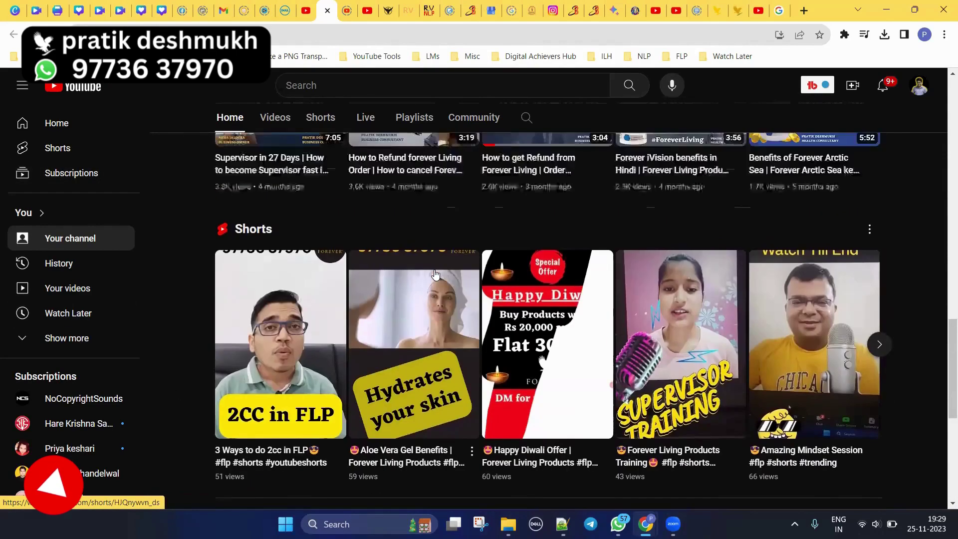
scroll(453, 163, "up", 5)
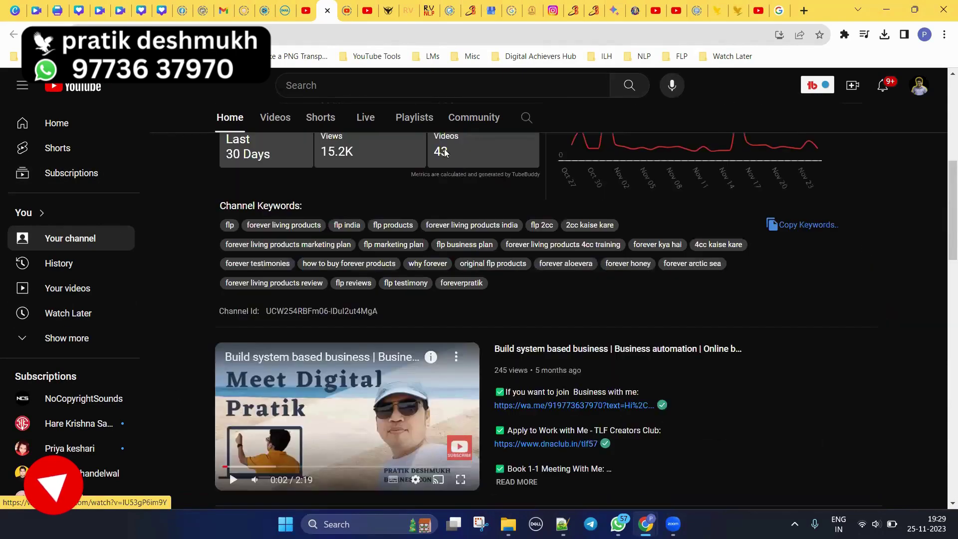
left_click(326, 10)
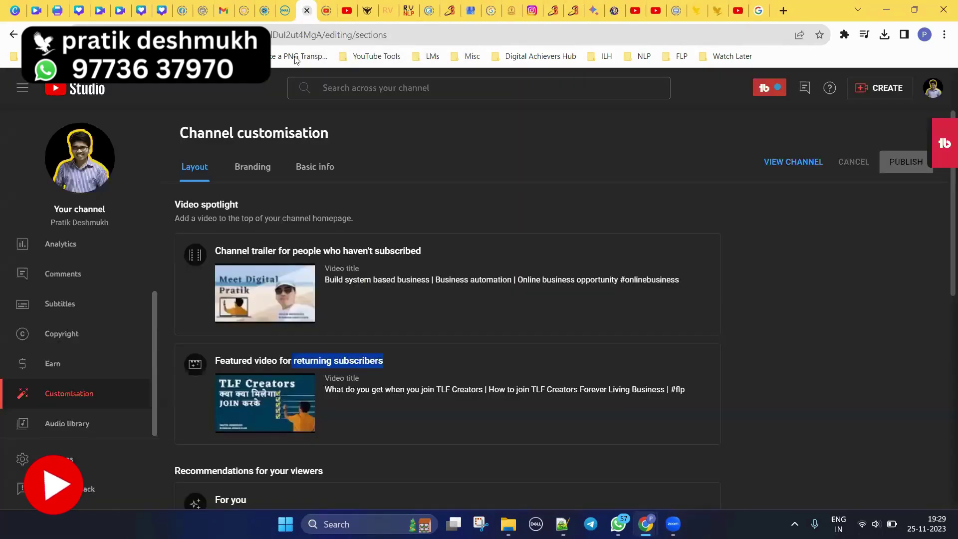
Step: Open the Studio settings and look through the currencies offered under the general default units without choosing another one
scroll(367, 356, "down", 8)
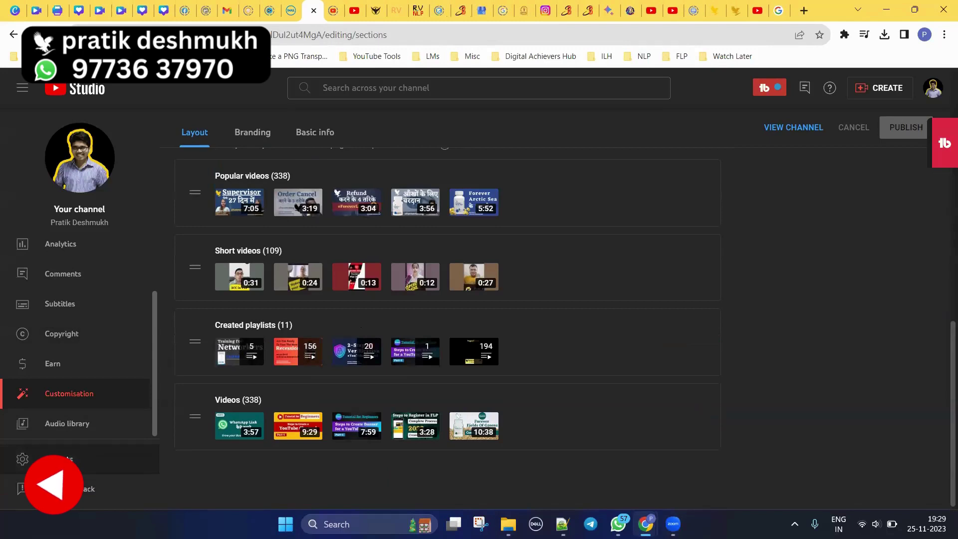
left_click(75, 458)
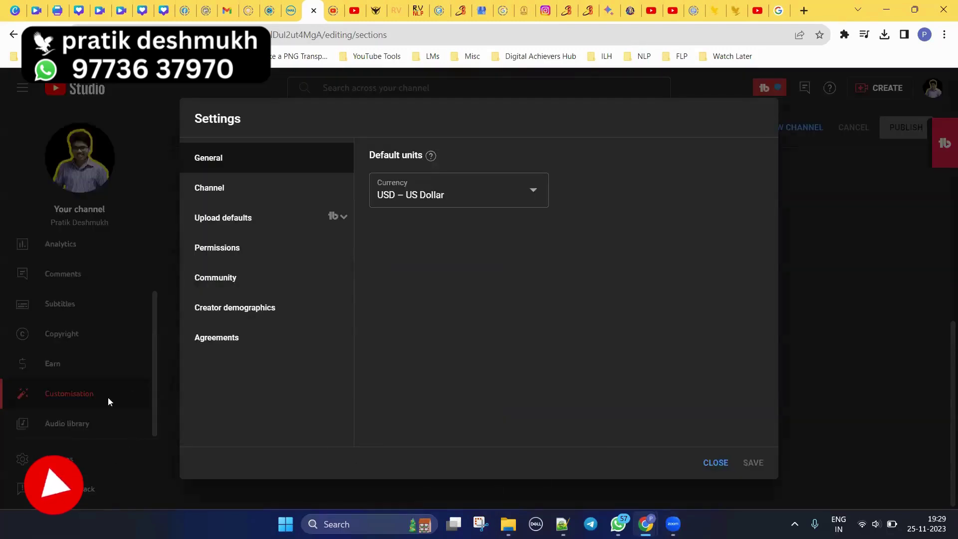
mouse_move(508, 524)
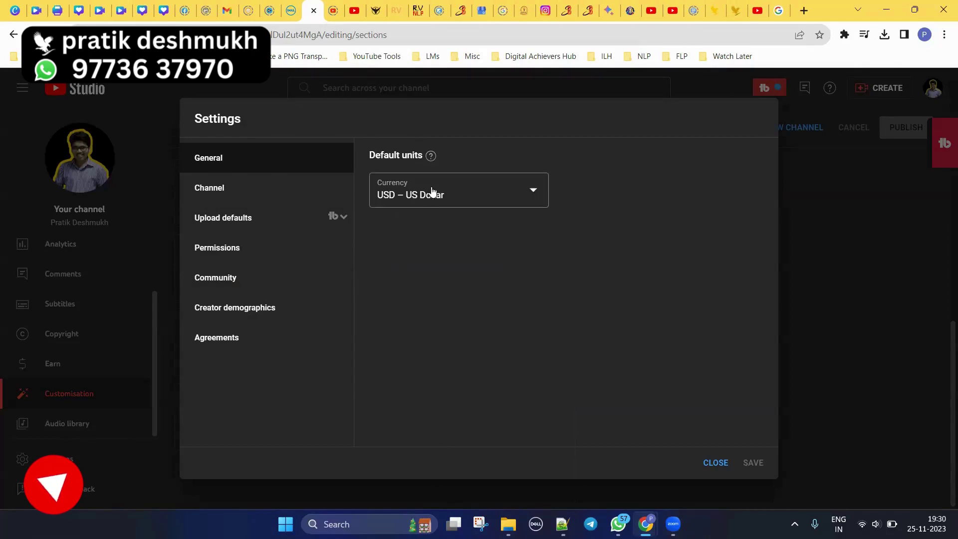
left_click(499, 194)
scroll(462, 384, "up", 20)
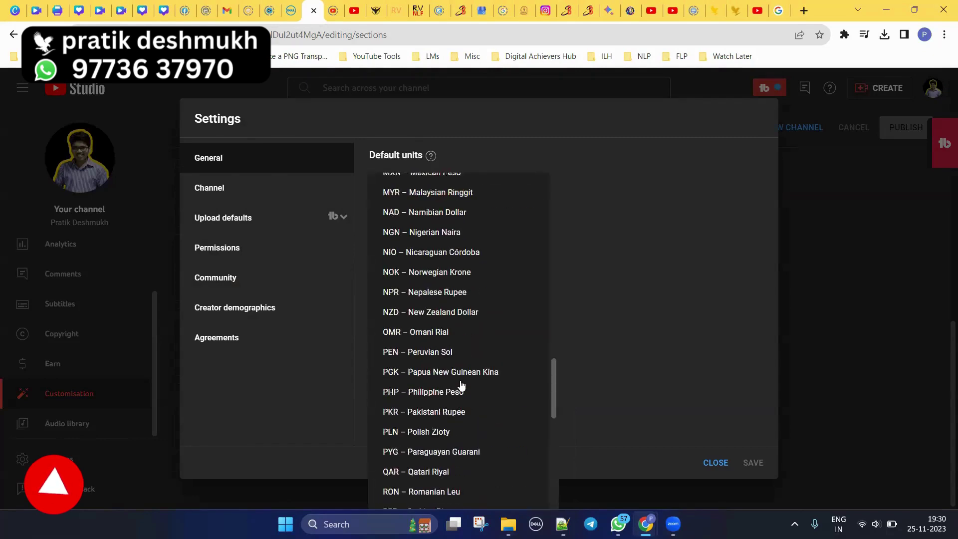
scroll(461, 384, "down", 6)
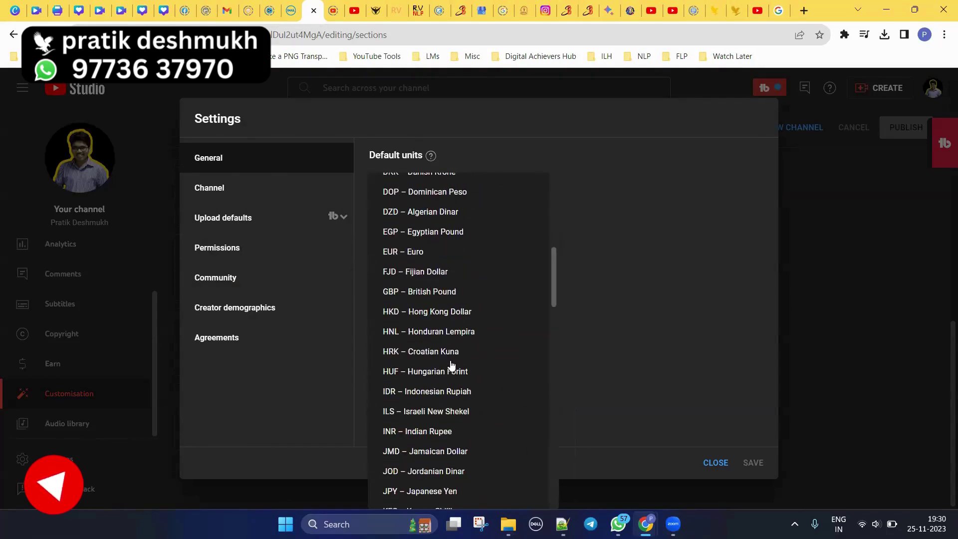
left_click(628, 210)
Step: Open the channel's basic info settings and review the country of residence and the full list of keywords
left_click(205, 189)
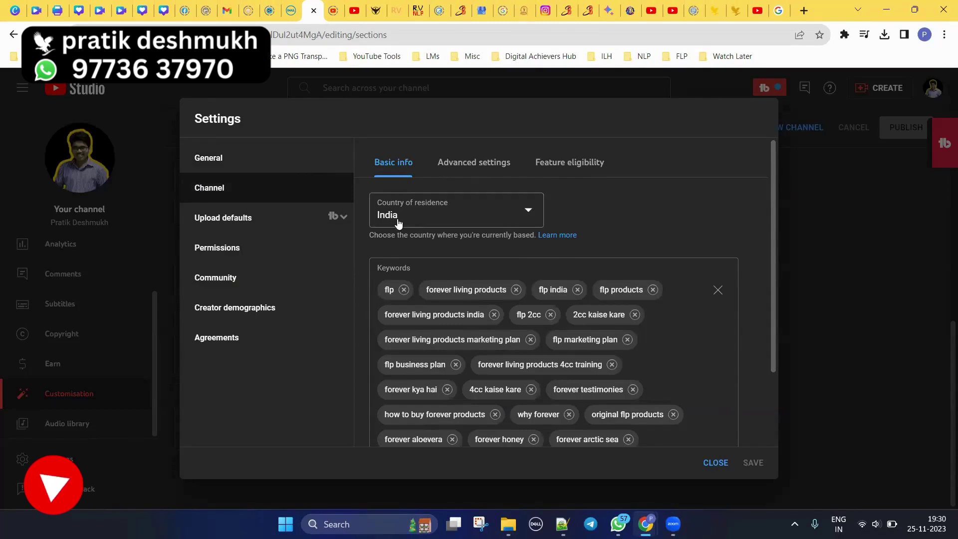
scroll(519, 293, "down", 2)
scroll(489, 280, "up", 2)
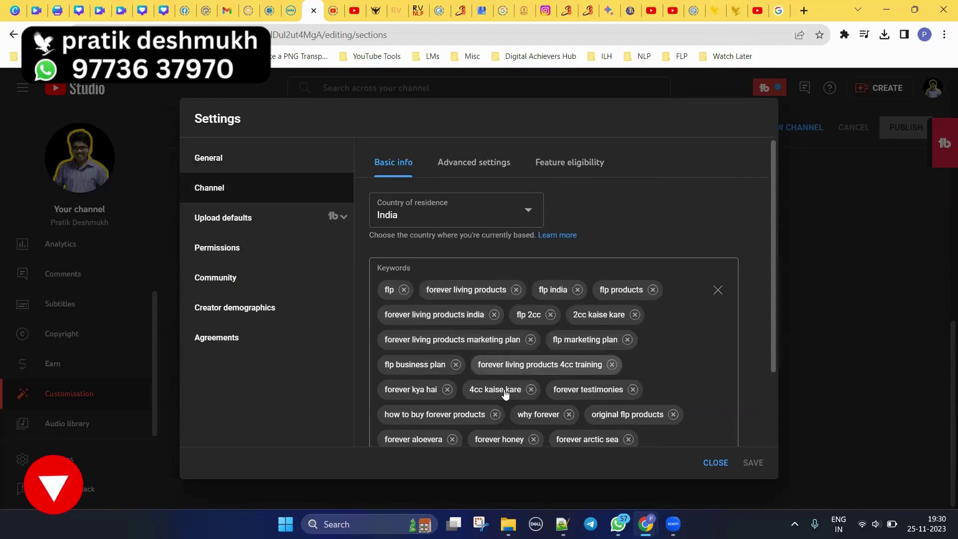
scroll(554, 312, "down", 2)
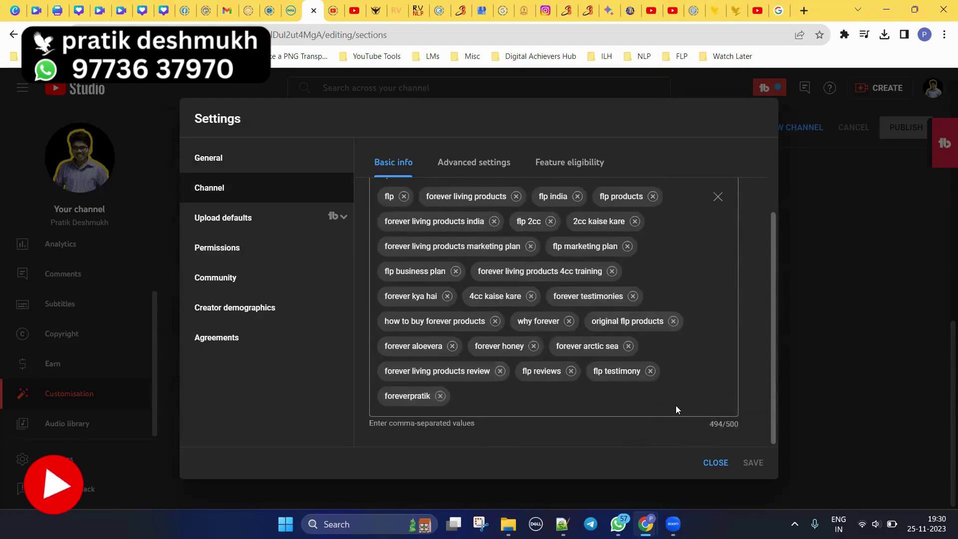
scroll(567, 304, "up", 2)
scroll(566, 305, "up", 1)
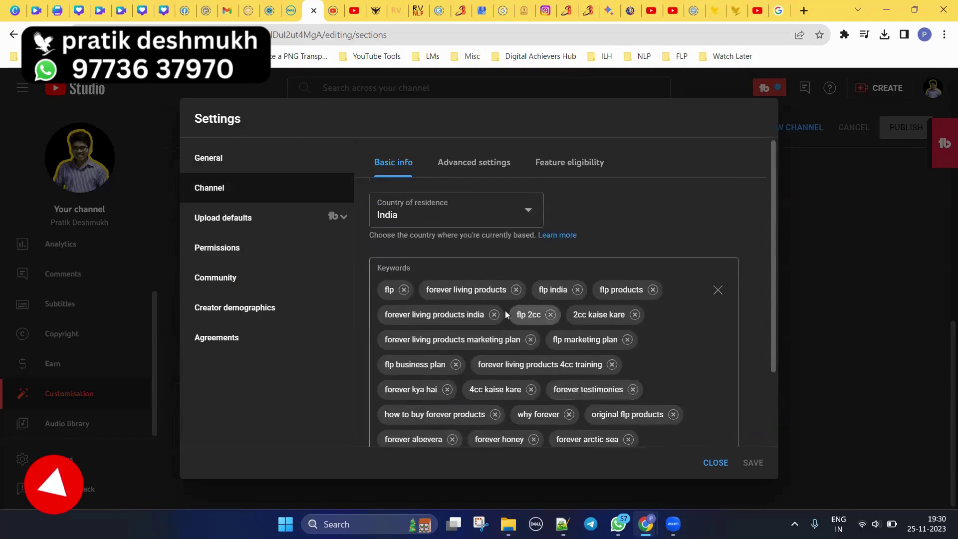
scroll(604, 339, "down", 2)
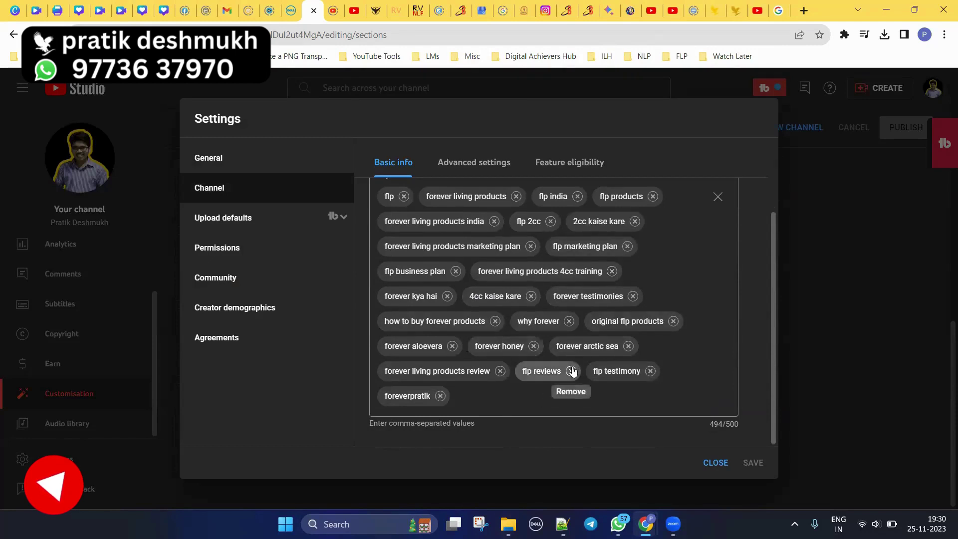
scroll(539, 324, "up", 2)
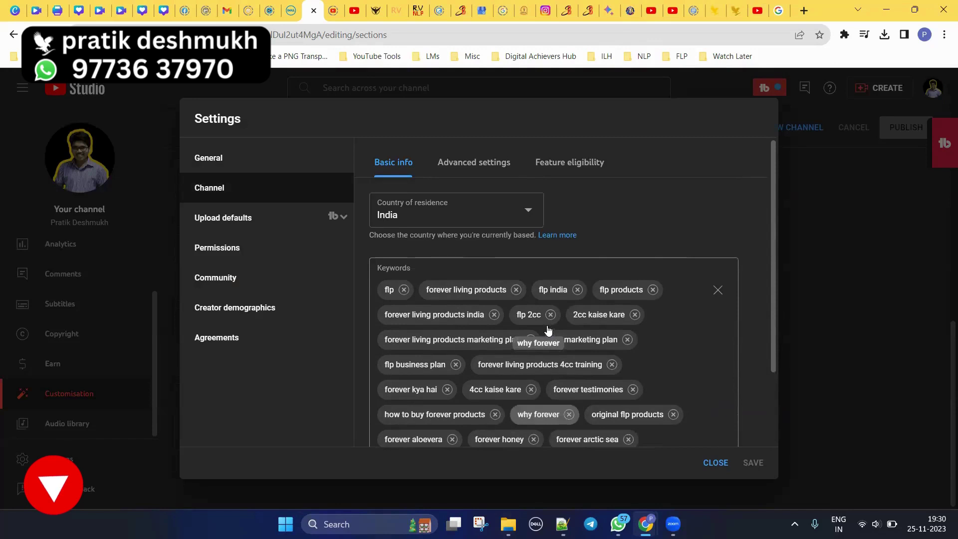
Step: Open the channel's advanced settings and review the audience, Google Ads linking, automatic captions, advertisements, clips and other options
left_click(476, 164)
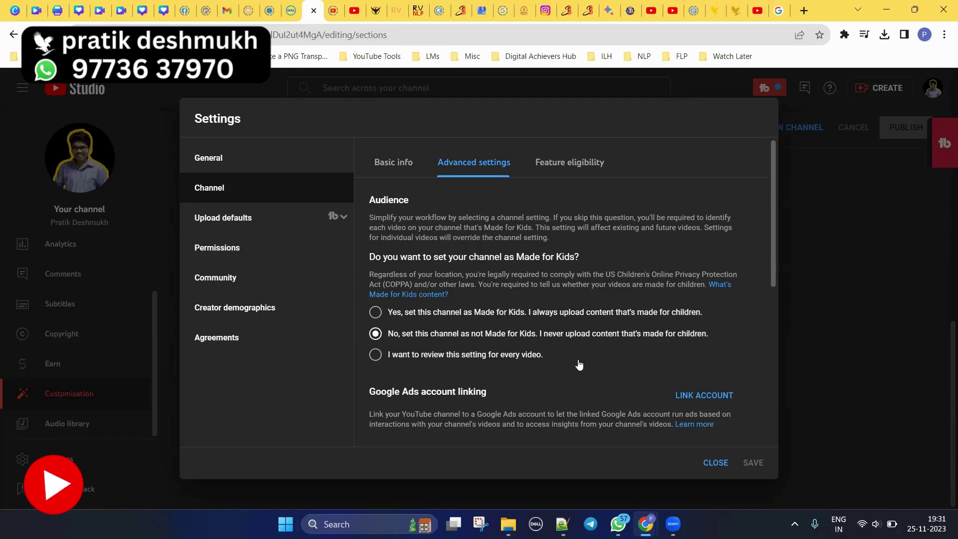
scroll(549, 344, "down", 5)
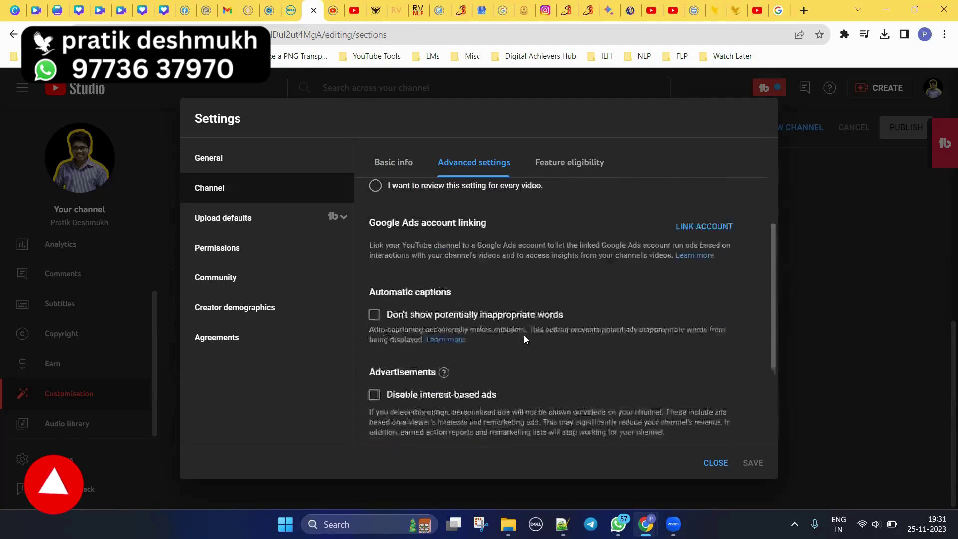
scroll(524, 335, "up", 4)
scroll(522, 380, "down", 3)
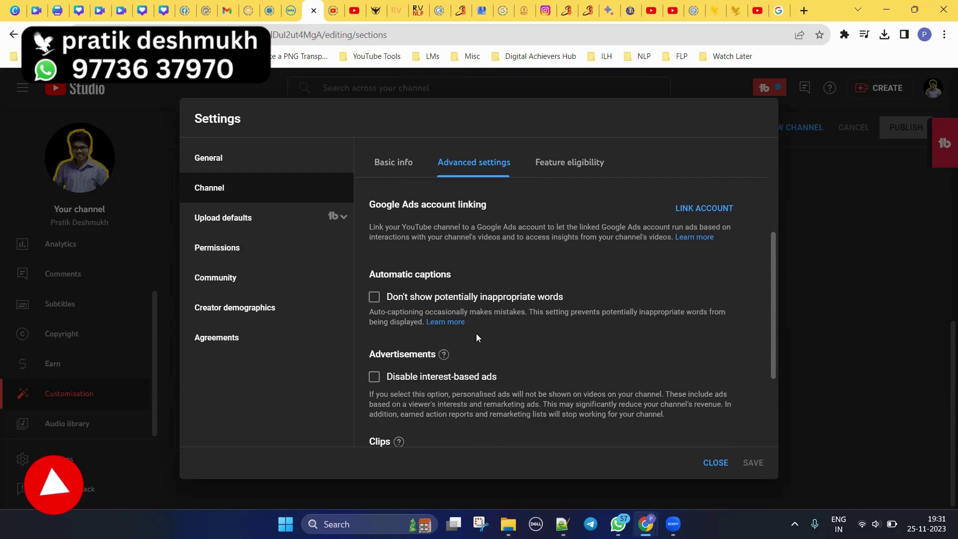
scroll(476, 333, "down", 3)
scroll(476, 341, "up", 1)
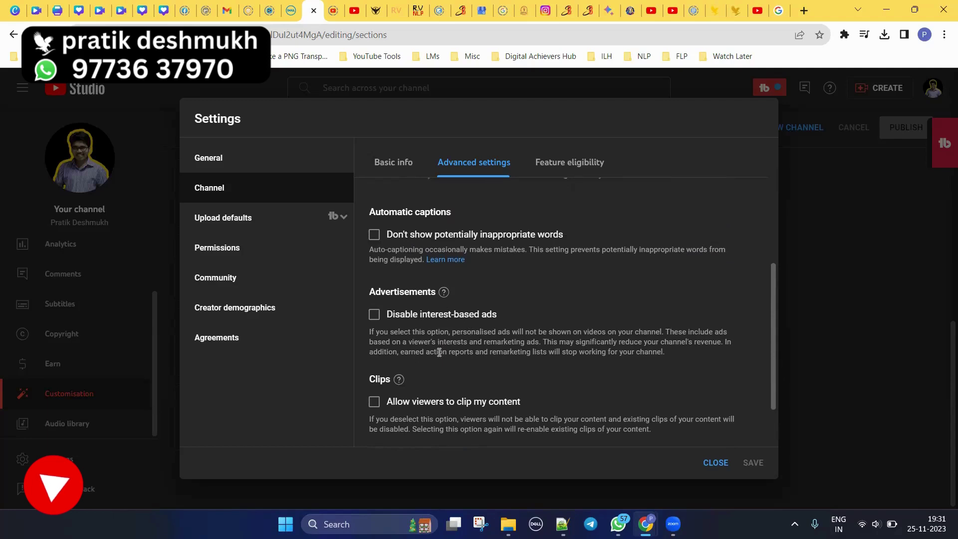
scroll(439, 353, "down", 1)
scroll(455, 319, "down", 1)
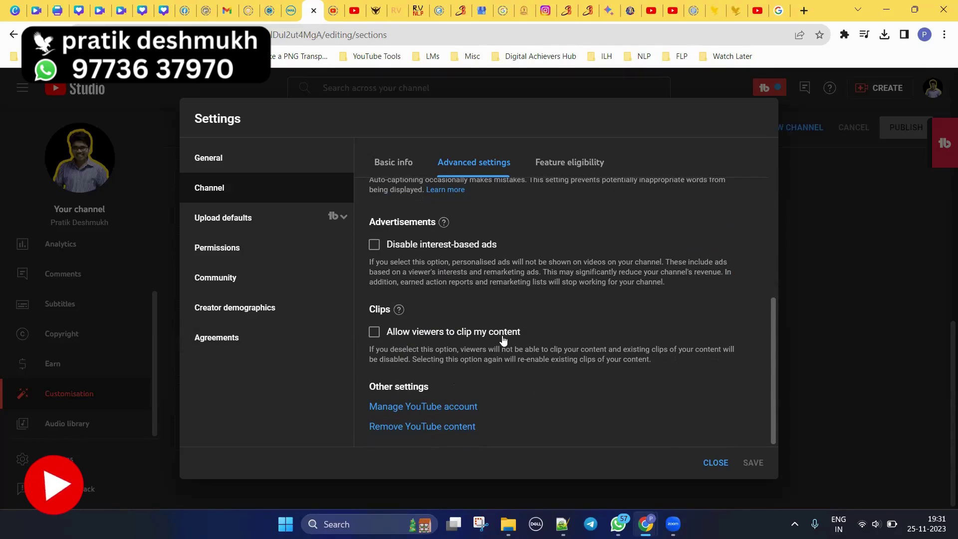
scroll(503, 339, "up", 10)
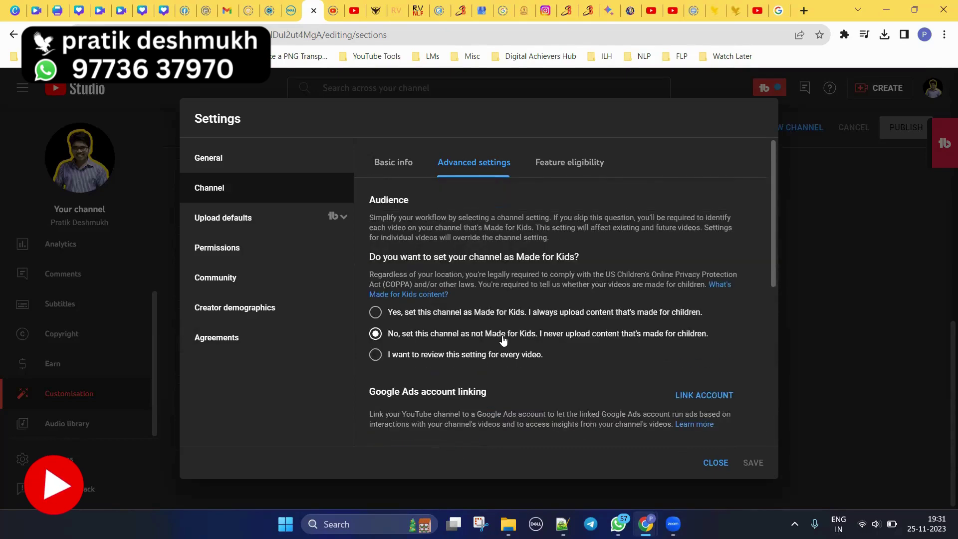
Step: Open the channel's feature eligibility settings and review the standard and intermediate features, including phone verification, videos longer than 15 minutes, custom thumbnails and live streaming
left_click(561, 166)
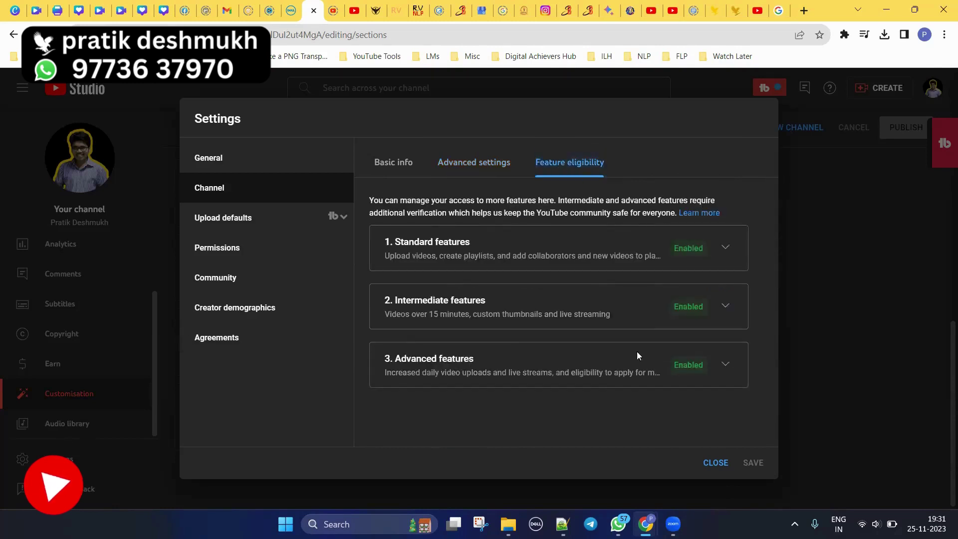
left_click(727, 248)
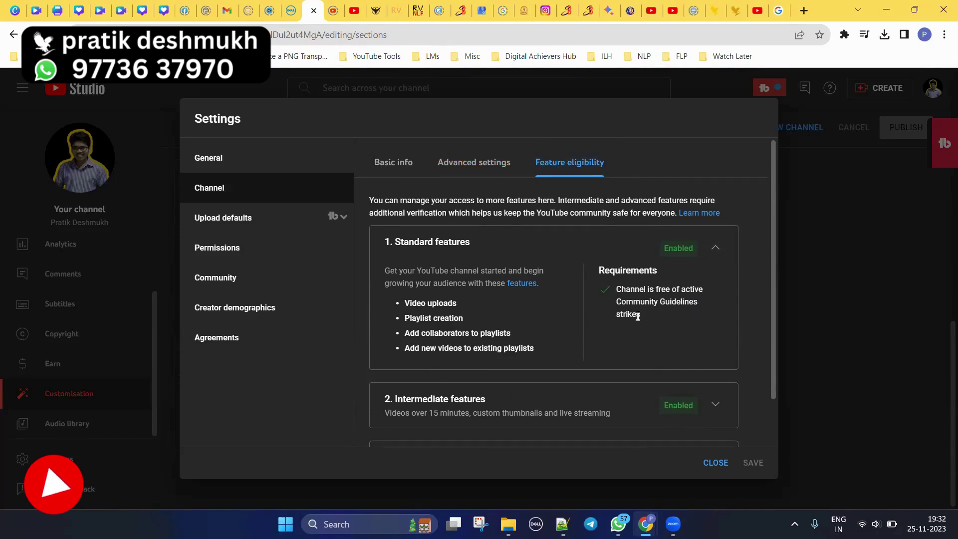
scroll(629, 315, "down", 1)
left_click(711, 353)
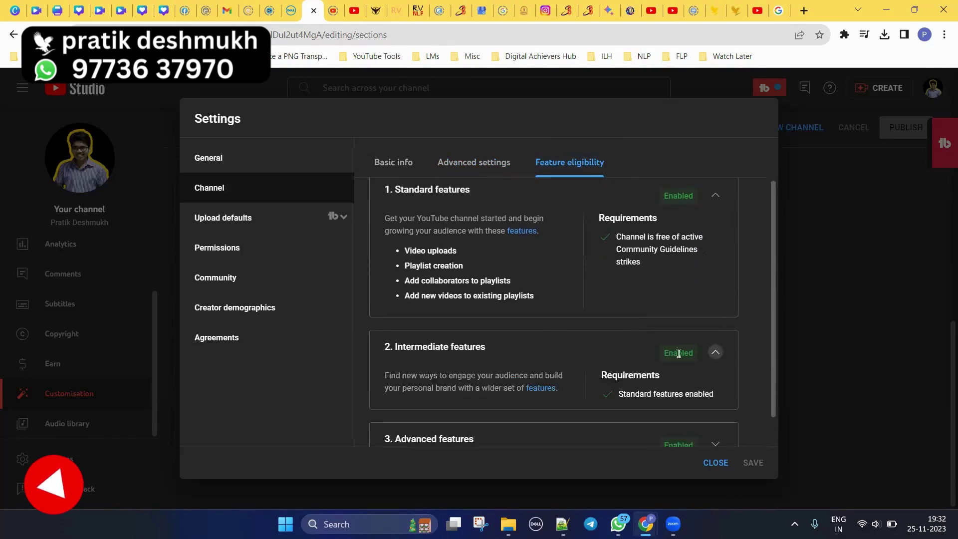
scroll(556, 347, "down", 2)
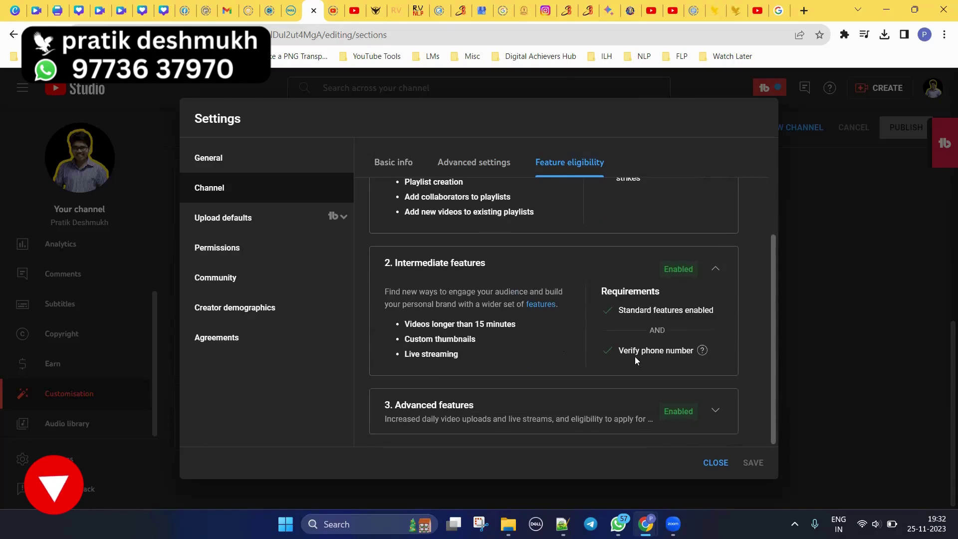
mouse_move(623, 348)
left_click_drag(523, 323, 419, 325)
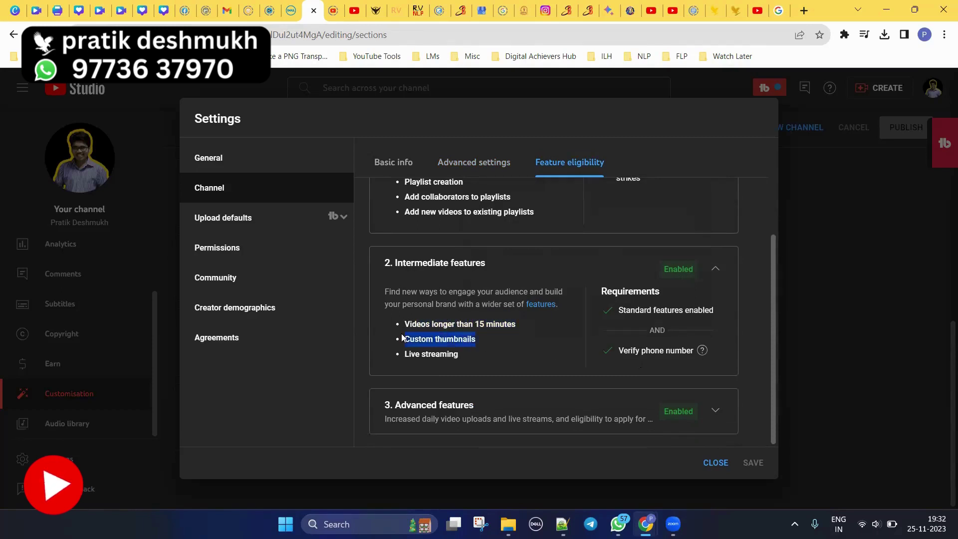
left_click_drag(464, 355, 396, 355)
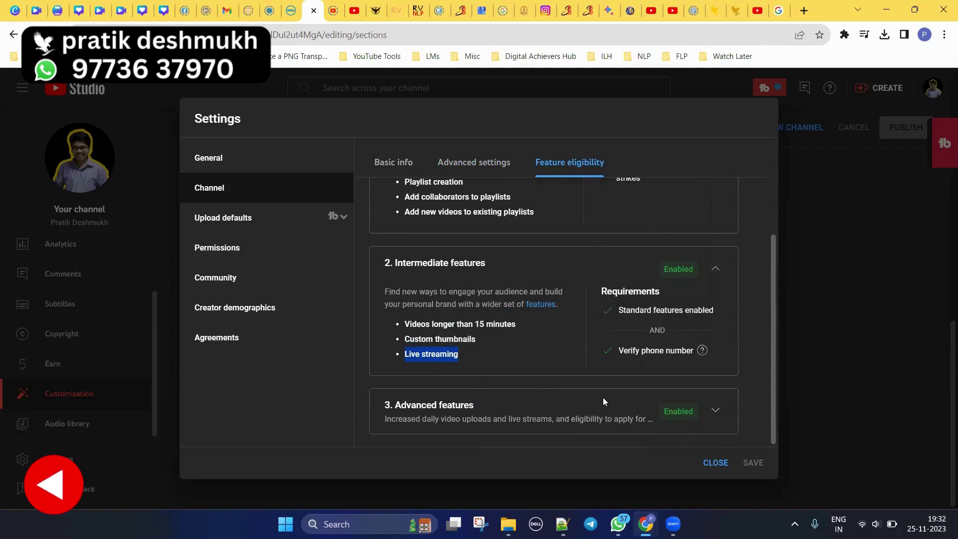
Step: Expand the advanced features and examine the listed benefits, from daily upload limits and embedded live streams to external description links and monetisation eligibility
left_click(716, 412)
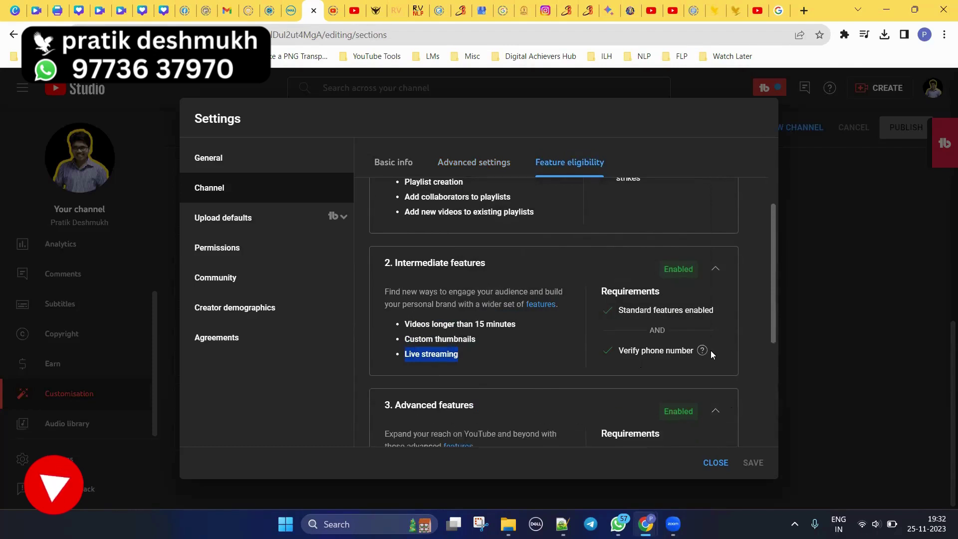
scroll(710, 353, "down", 4)
scroll(538, 364, "up", 2)
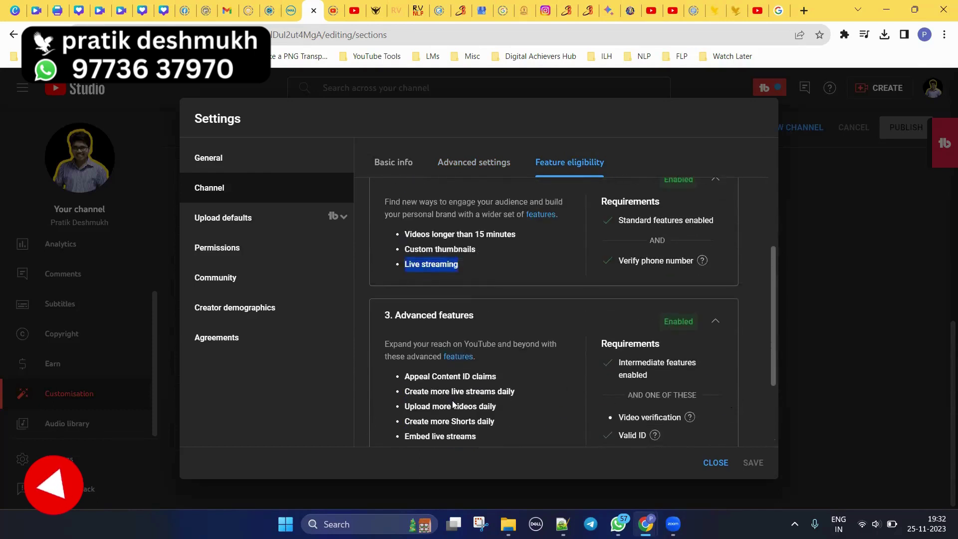
scroll(453, 404, "down", 1)
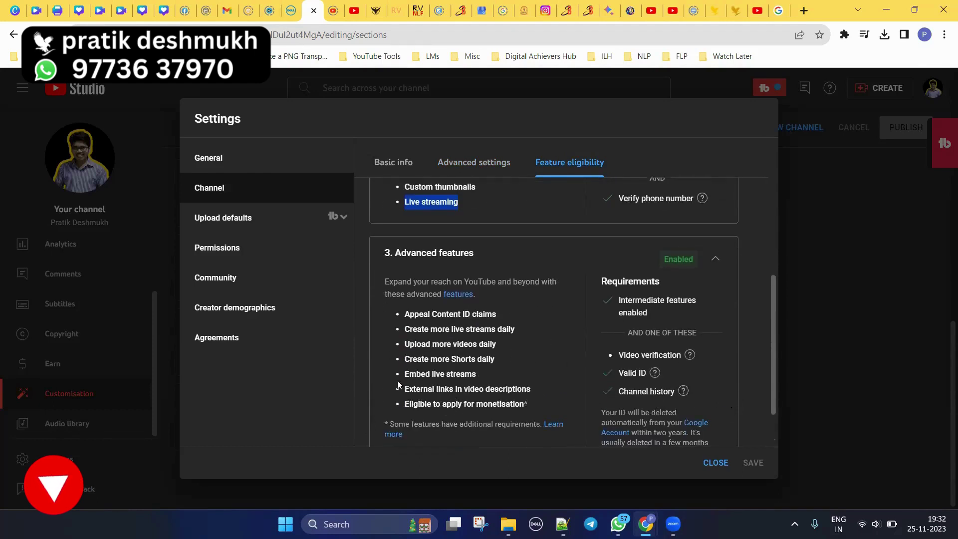
left_click_drag(406, 389, 522, 390)
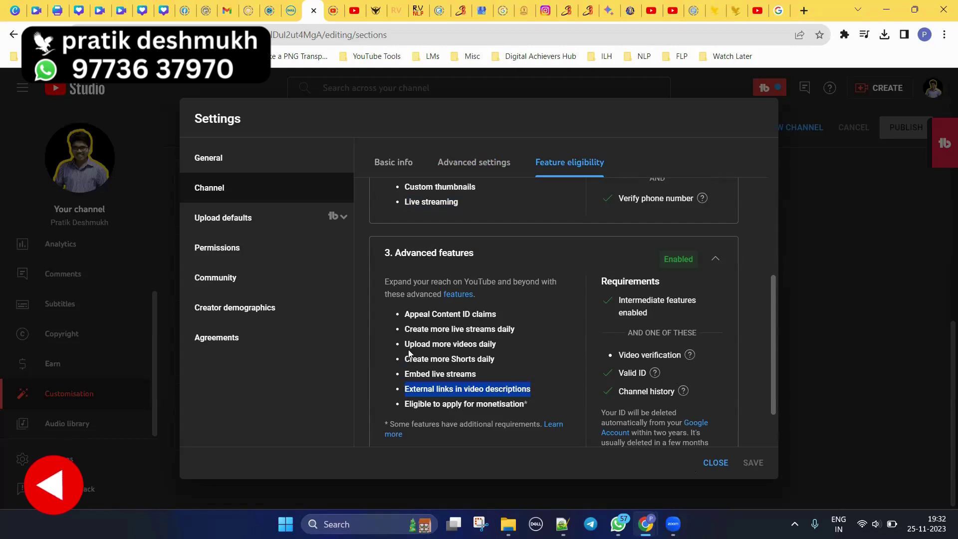
left_click_drag(417, 344, 500, 344)
left_click_drag(431, 360, 483, 360)
left_click_drag(425, 374, 476, 375)
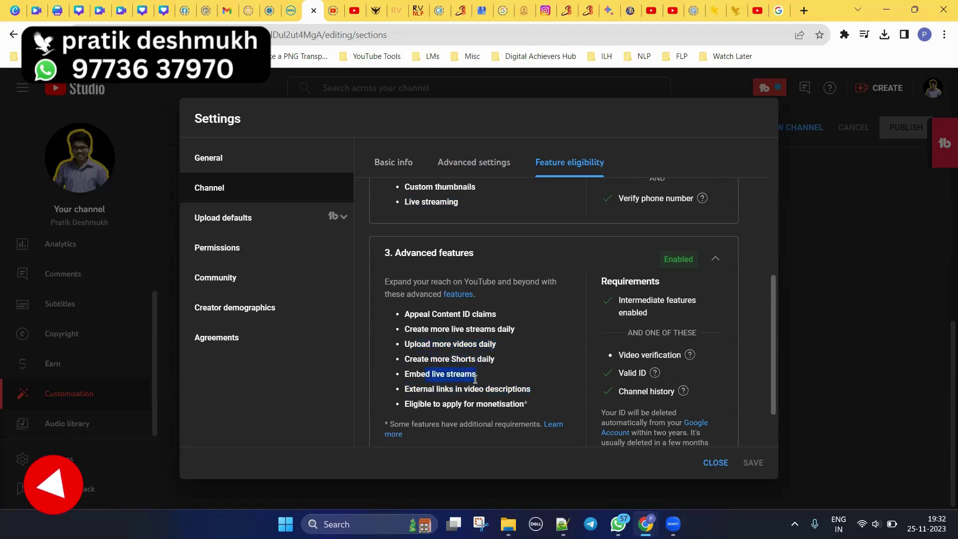
left_click_drag(432, 404, 560, 409)
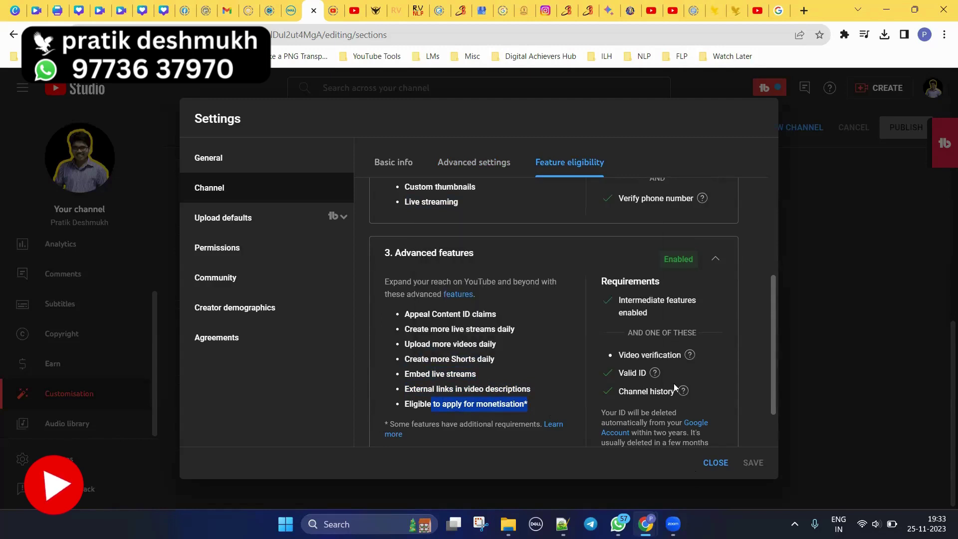
Step: Read the advanced features' verification requirements, checking the explanations for valid ID, channel history and video verification
mouse_move(655, 375)
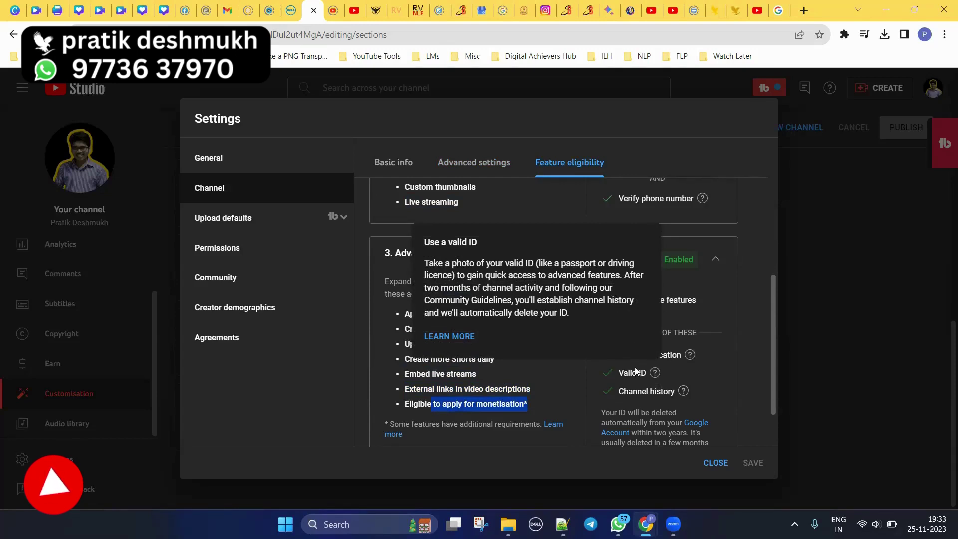
scroll(667, 373, "down", 1)
mouse_move(683, 328)
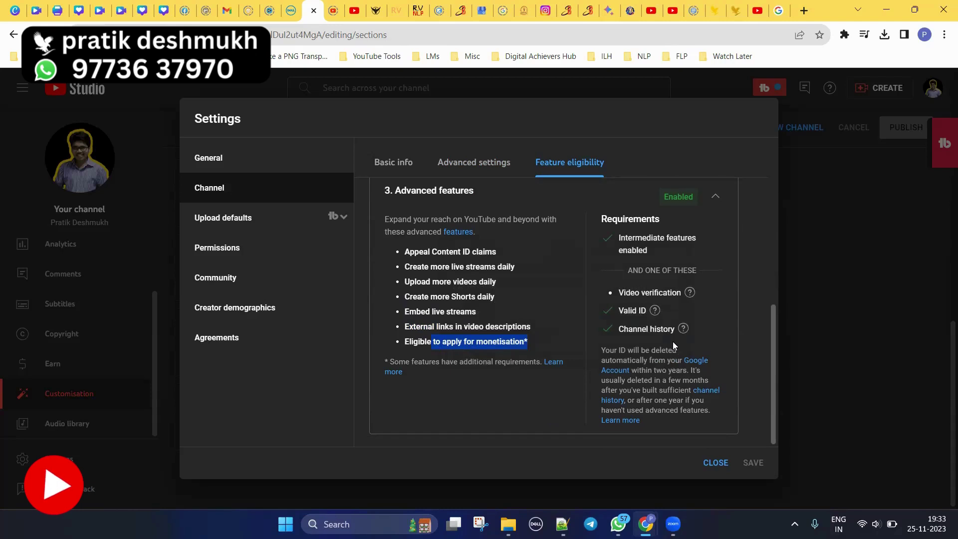
mouse_move(655, 312)
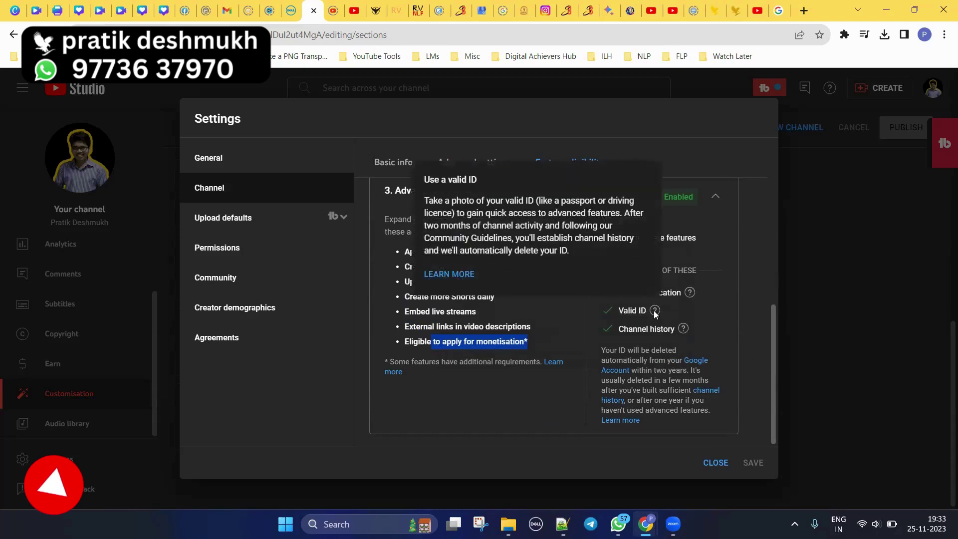
left_click(694, 302)
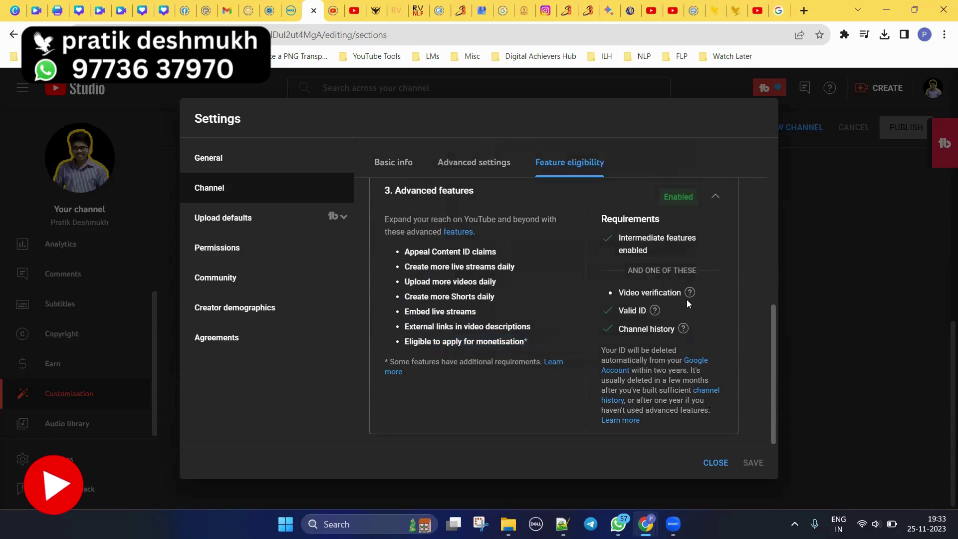
mouse_move(687, 297)
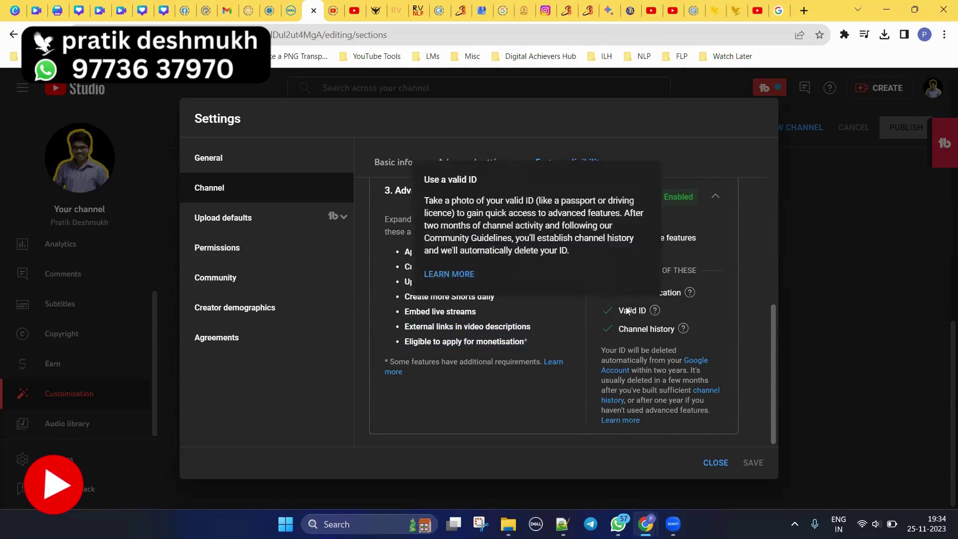
Step: Open the upload defaults' basic info and review the title field and the default description down to its closing hashtags
left_click(213, 220)
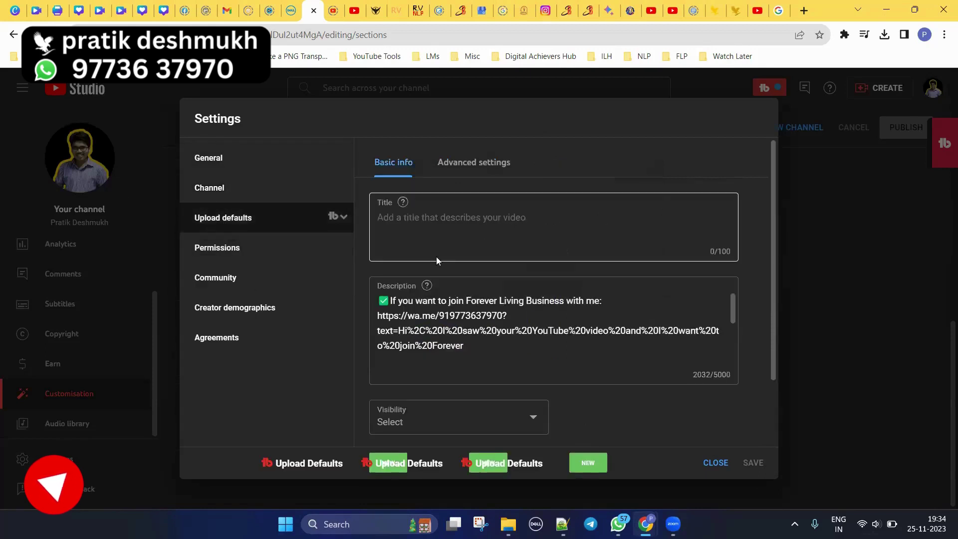
left_click(403, 222)
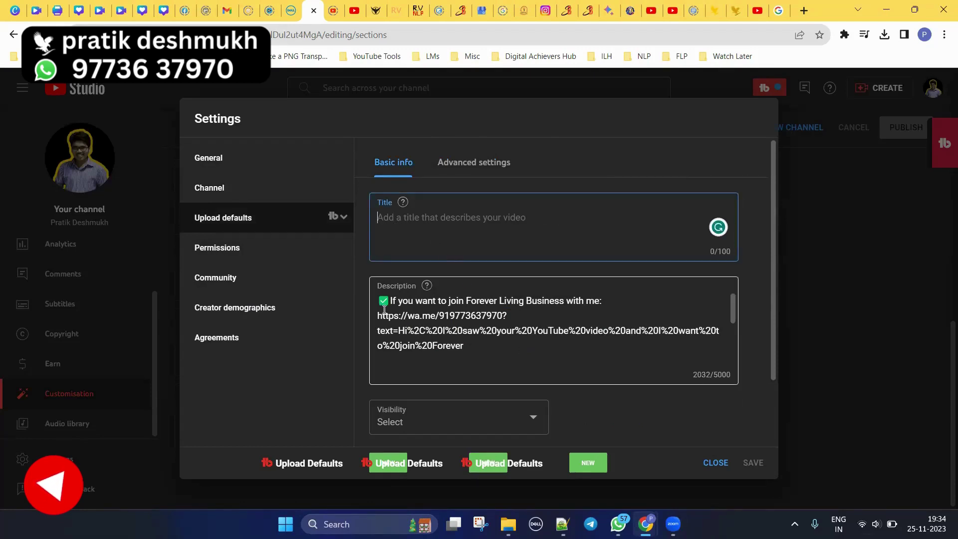
scroll(501, 340, "down", 8)
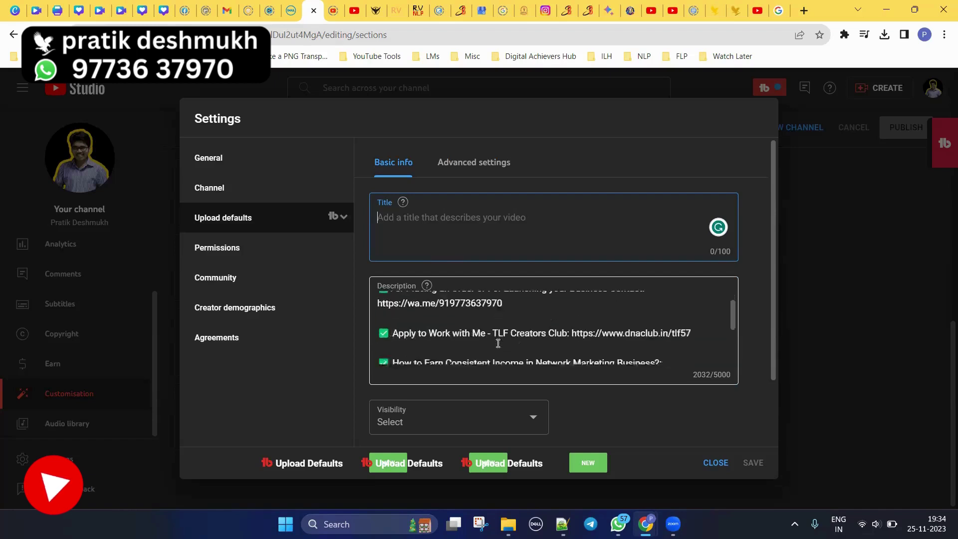
scroll(498, 344, "down", 8)
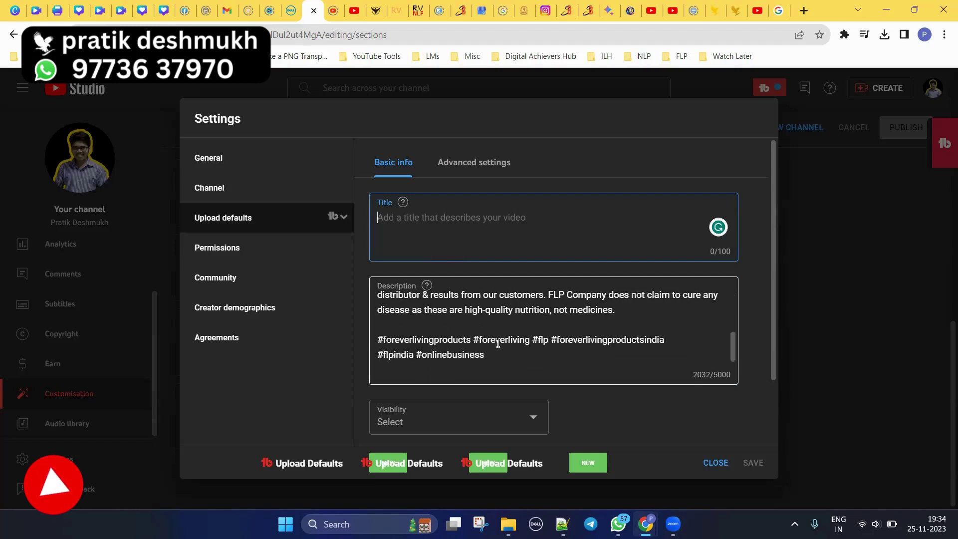
scroll(498, 343, "down", 2)
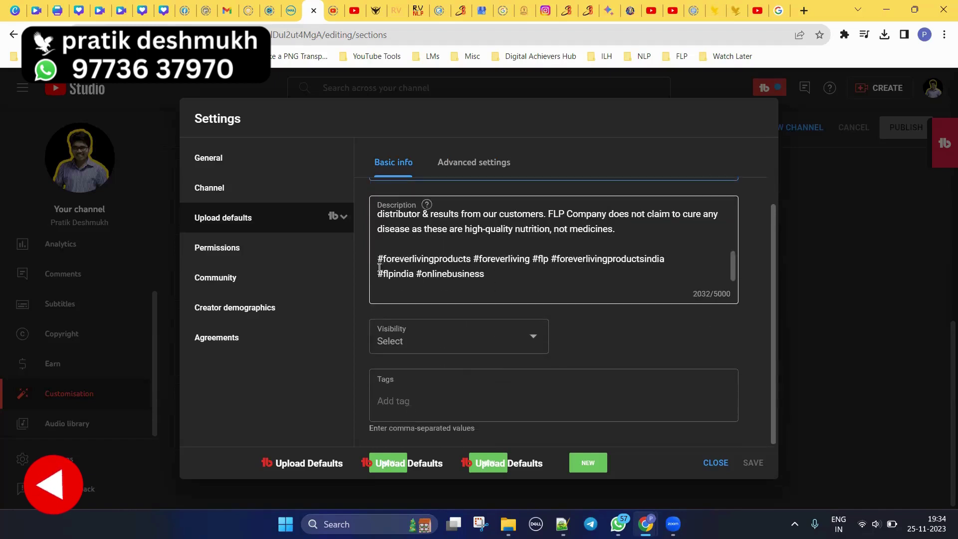
left_click_drag(485, 274, 369, 255)
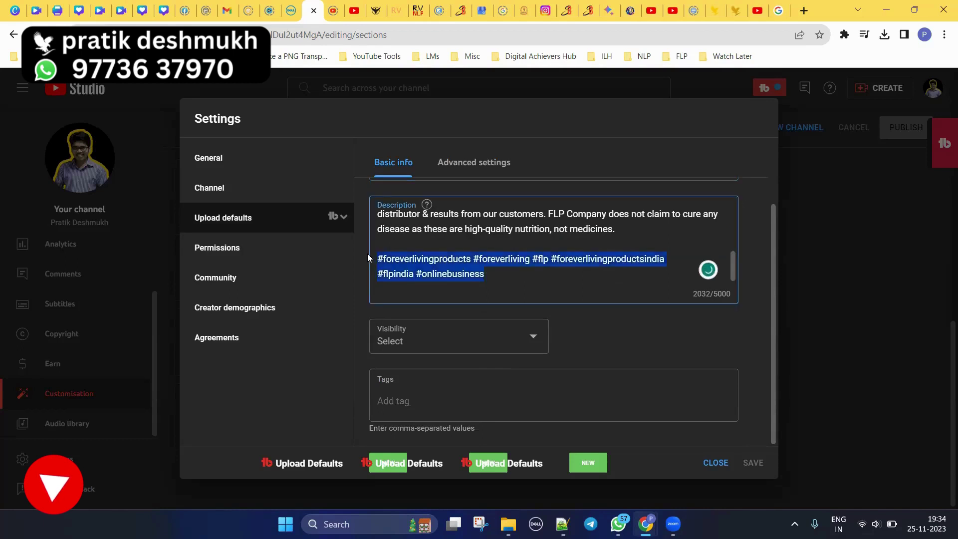
Step: Read the default description back from the disclaimer and music credit through the equipment links and keywords to its opening lines
scroll(384, 263, "up", 2)
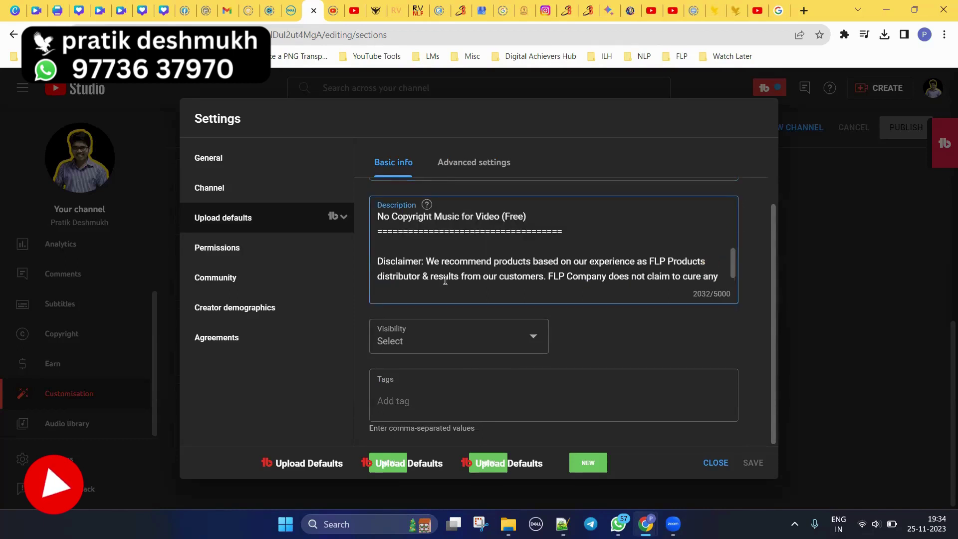
left_click_drag(385, 263, 573, 266)
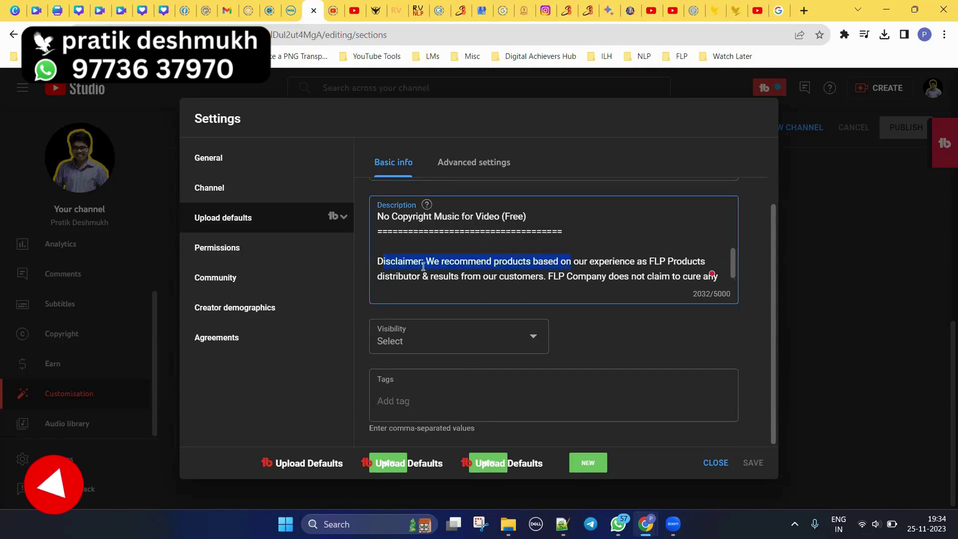
scroll(422, 267, "up", 1)
scroll(423, 267, "up", 1)
left_click_drag(417, 249, 540, 253)
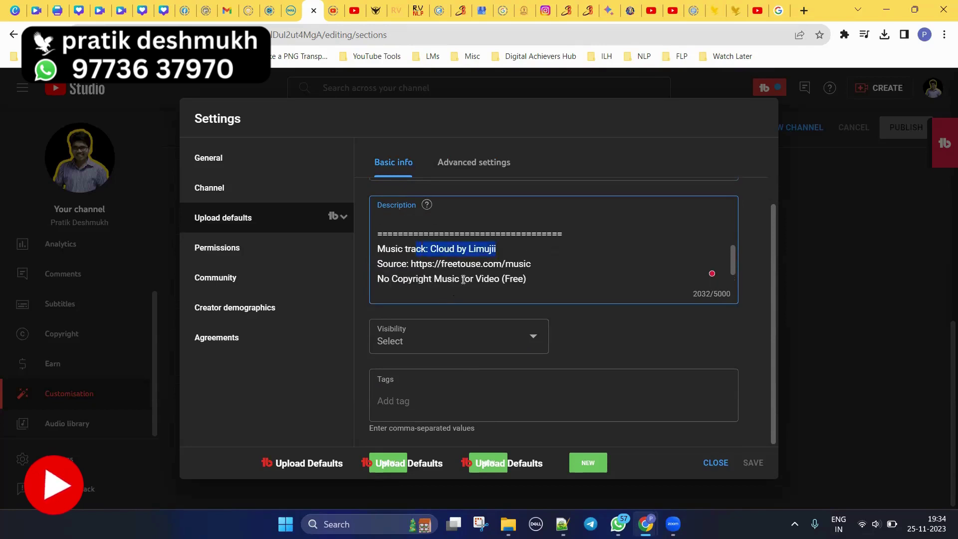
scroll(453, 266, "up", 5)
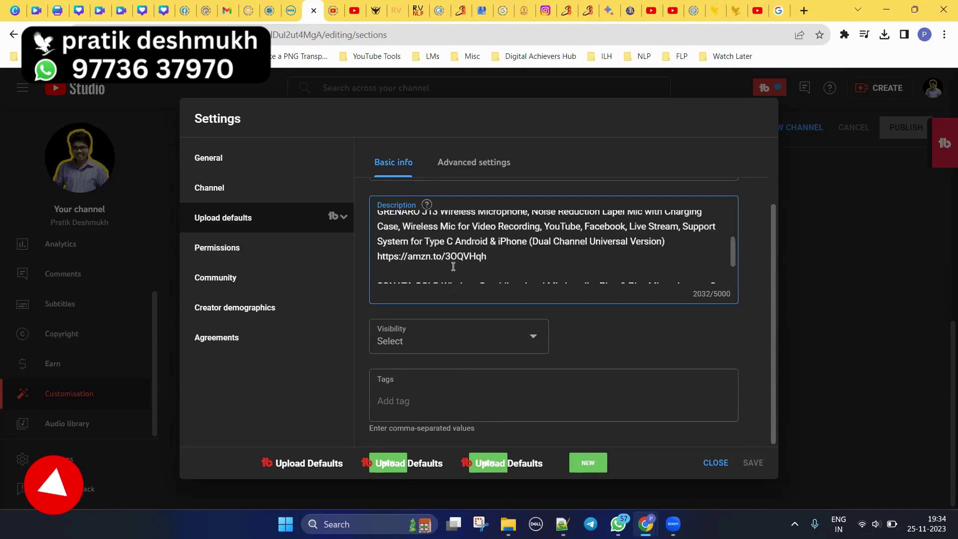
scroll(458, 239, "up", 10)
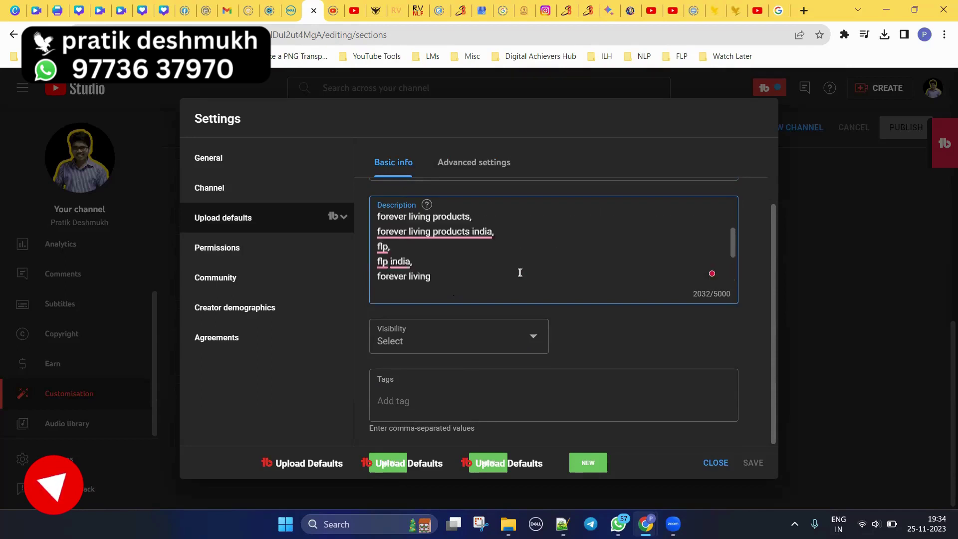
scroll(468, 263, "up", 2)
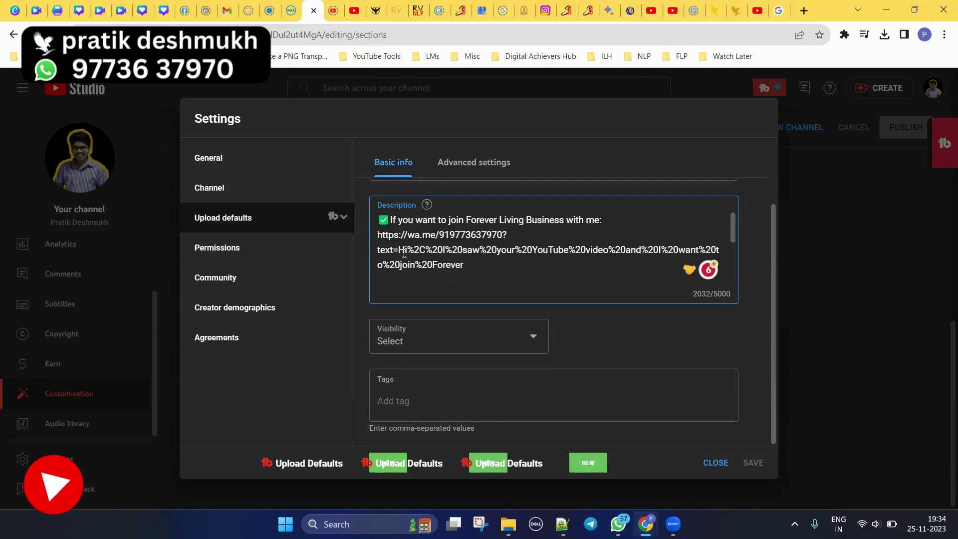
Step: Go through the default description again from the contact links to the hashtags, and highlight its text from the end back up
scroll(502, 282, "down", 6)
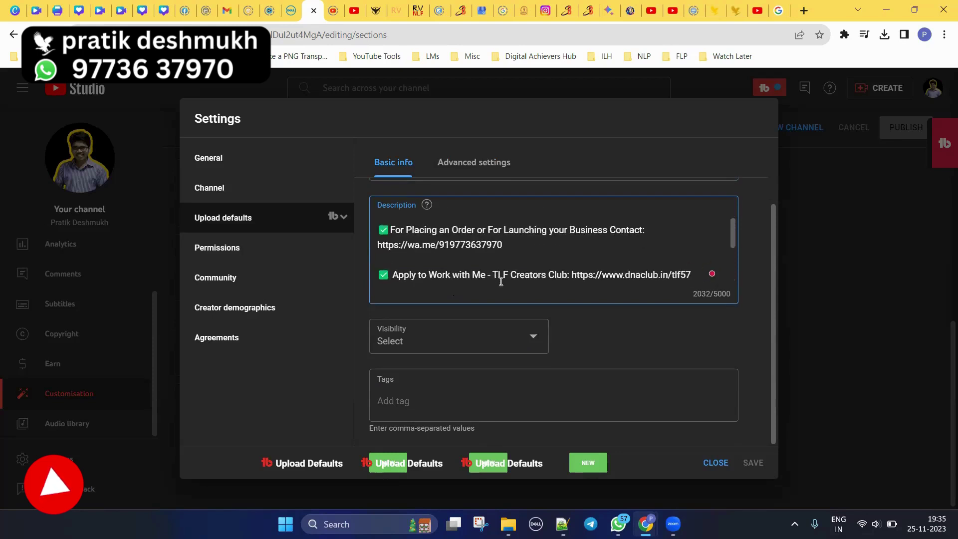
scroll(419, 272, "down", 2)
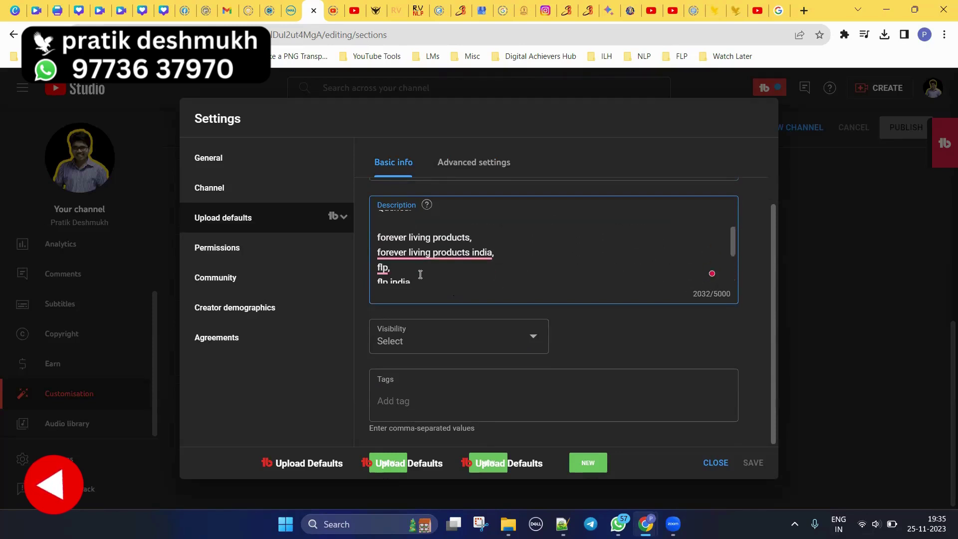
scroll(399, 234, "up", 4)
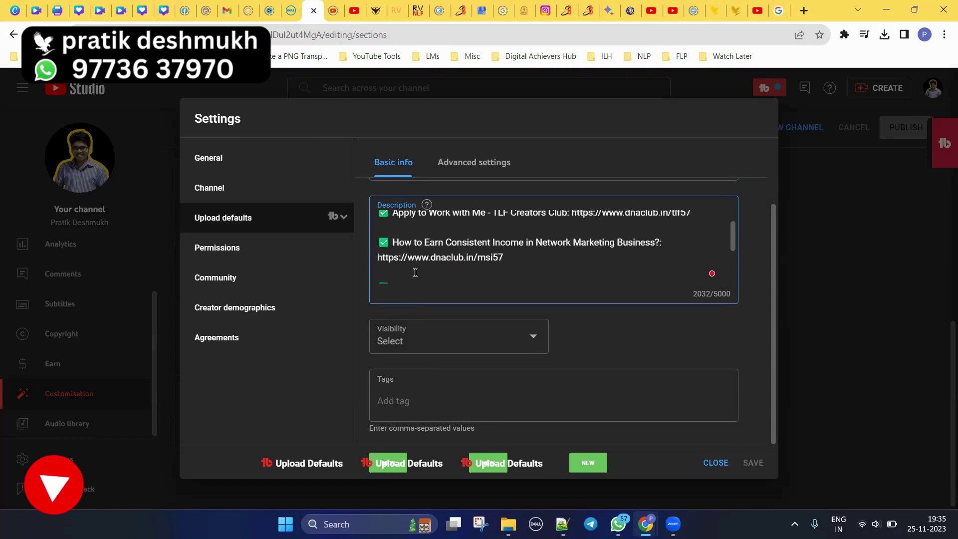
scroll(488, 263, "down", 5)
scroll(489, 263, "down", 5)
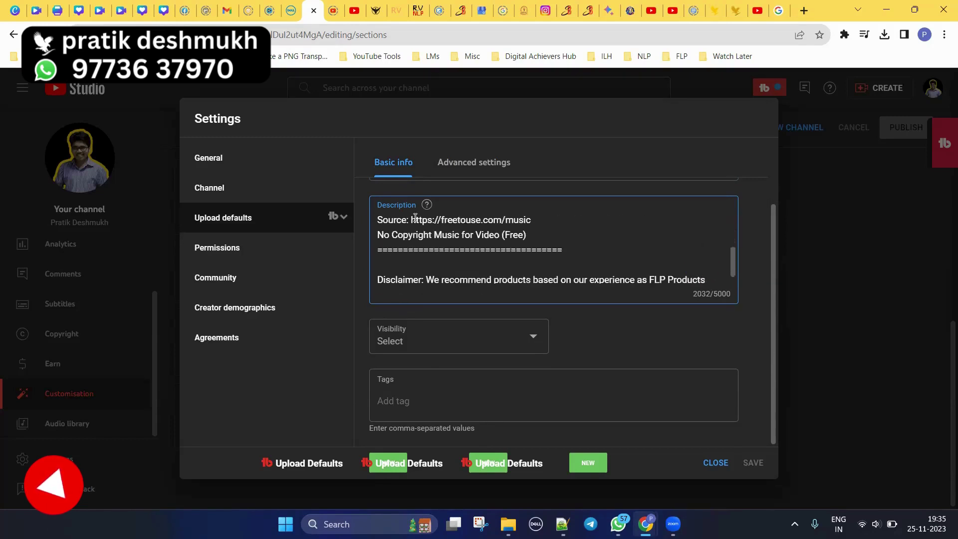
scroll(525, 267, "down", 3)
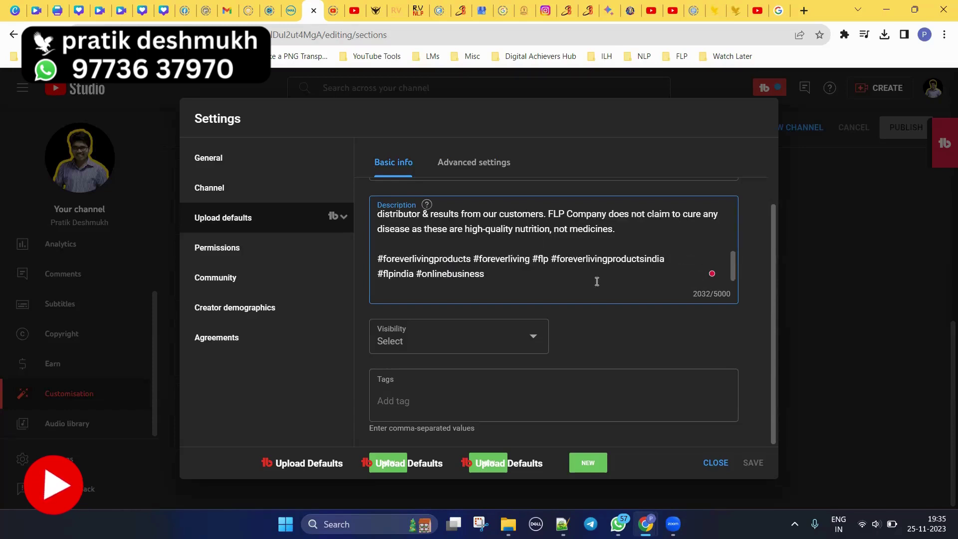
left_click_drag(494, 271, 420, 207)
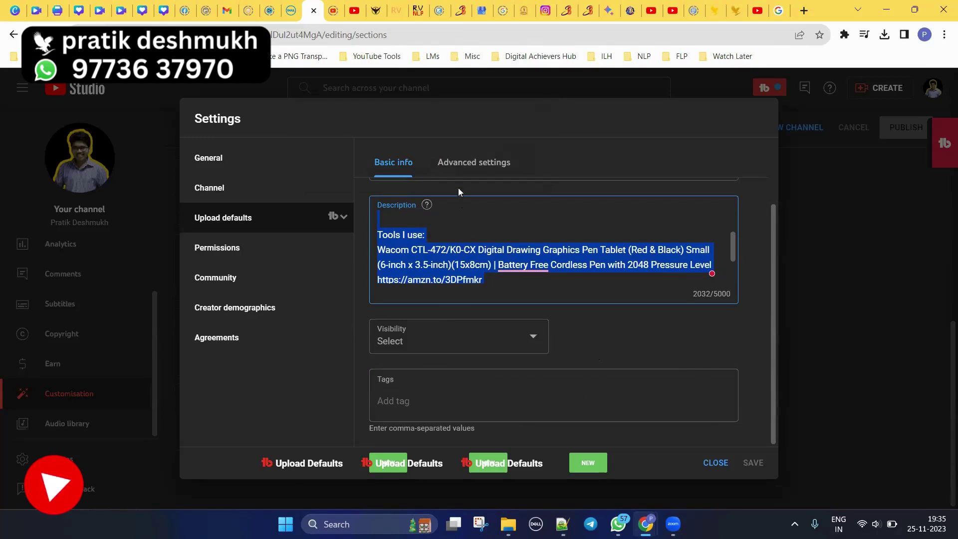
Step: Open the upload defaults' advanced settings, look through the video categories and choose Education
left_click(454, 167)
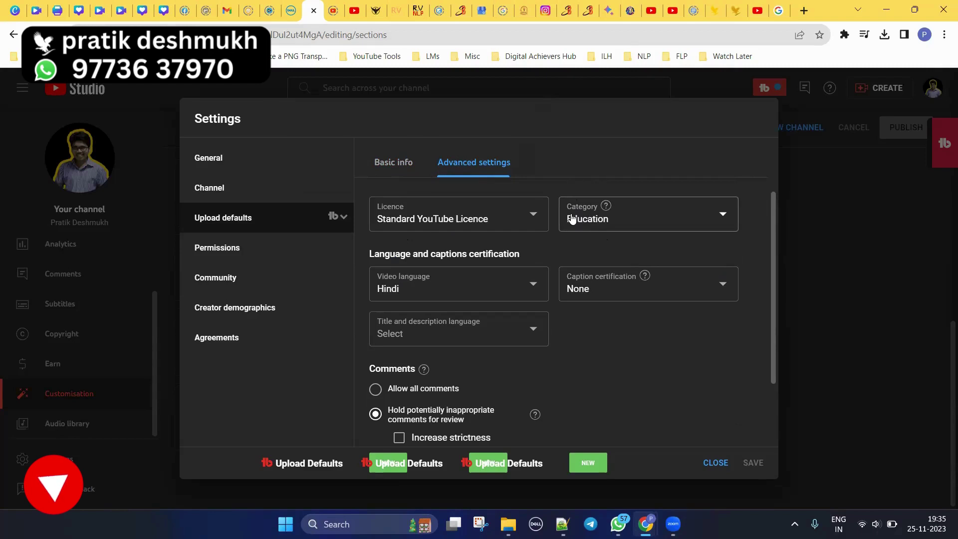
left_click(690, 217)
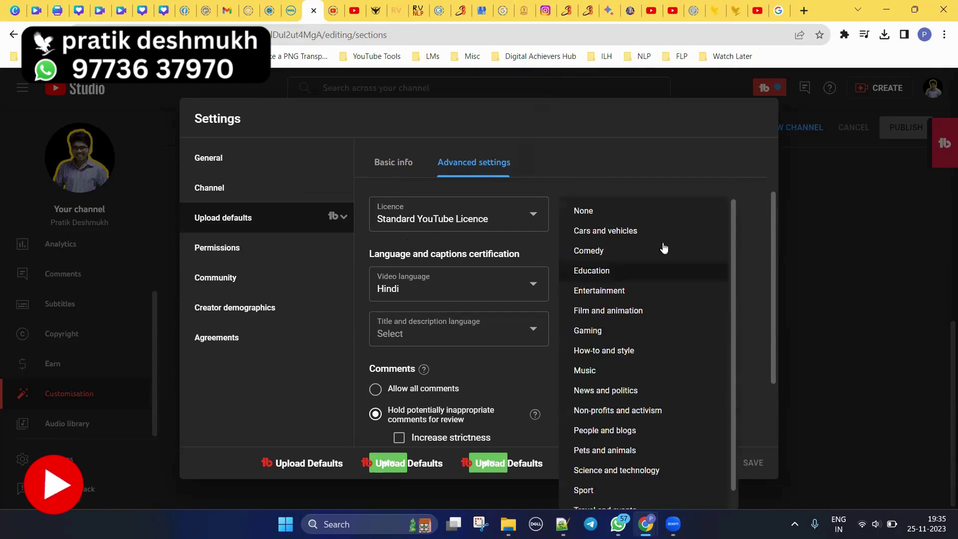
scroll(618, 453, "down", 1)
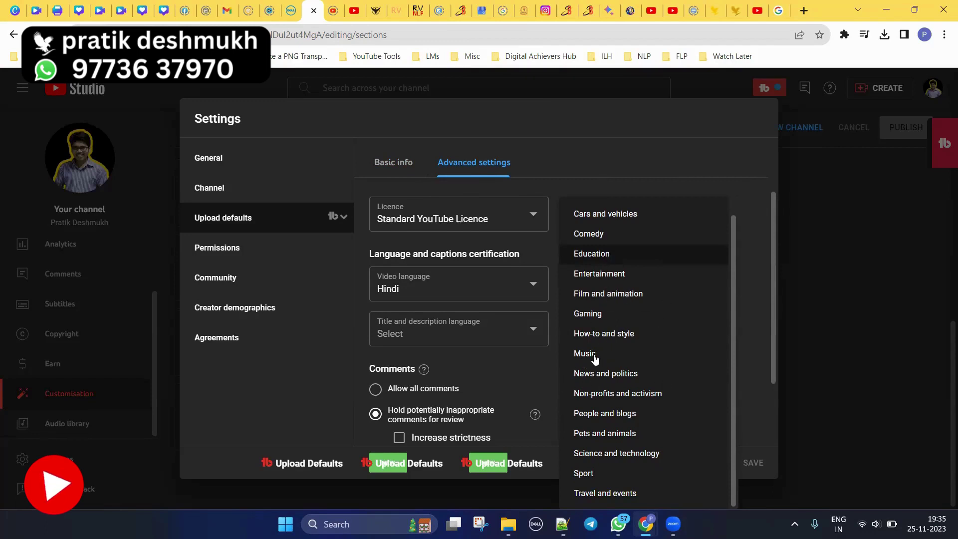
left_click(590, 256)
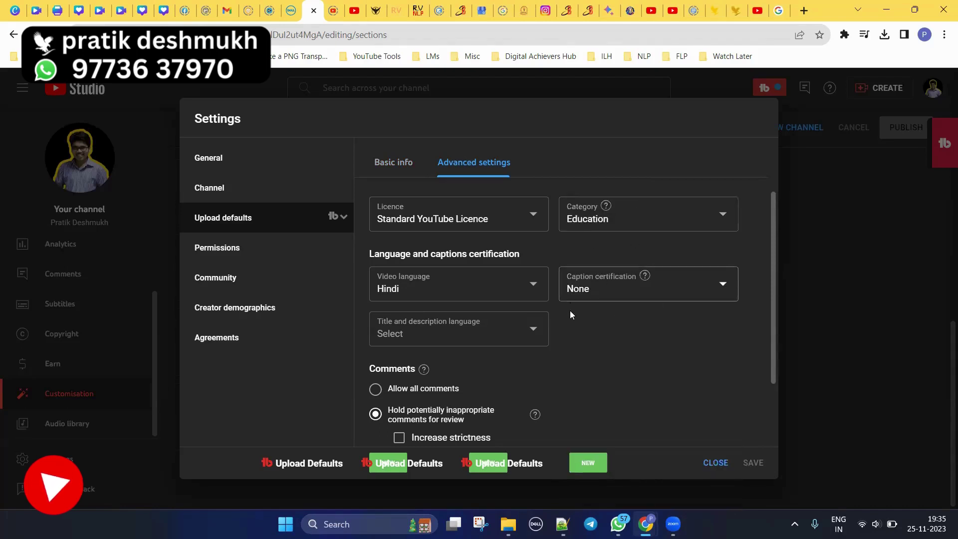
Step: Review the default video language, caption certification, comment moderation and like-count options, returning to the automatic chapters setting
scroll(527, 352, "down", 1)
scroll(527, 352, "down", 2)
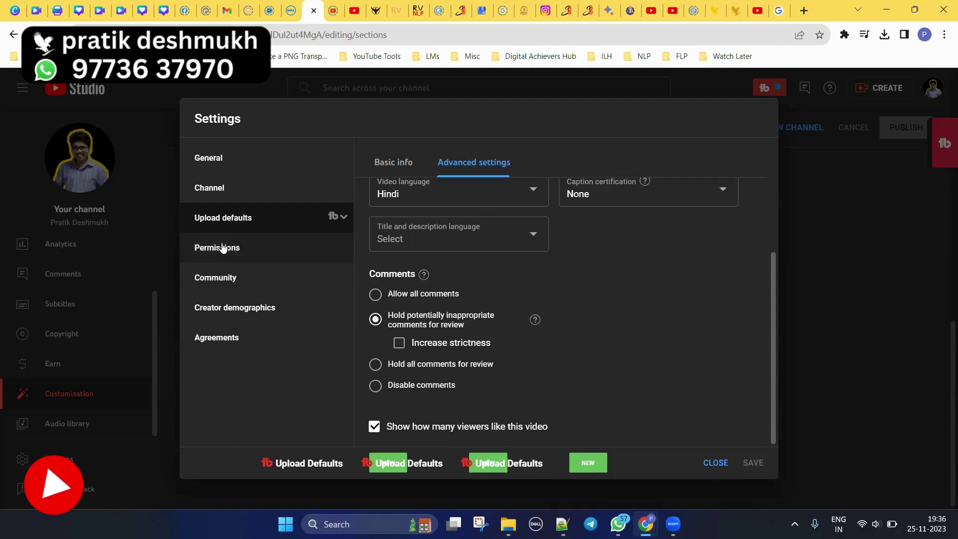
scroll(384, 283, "up", 4)
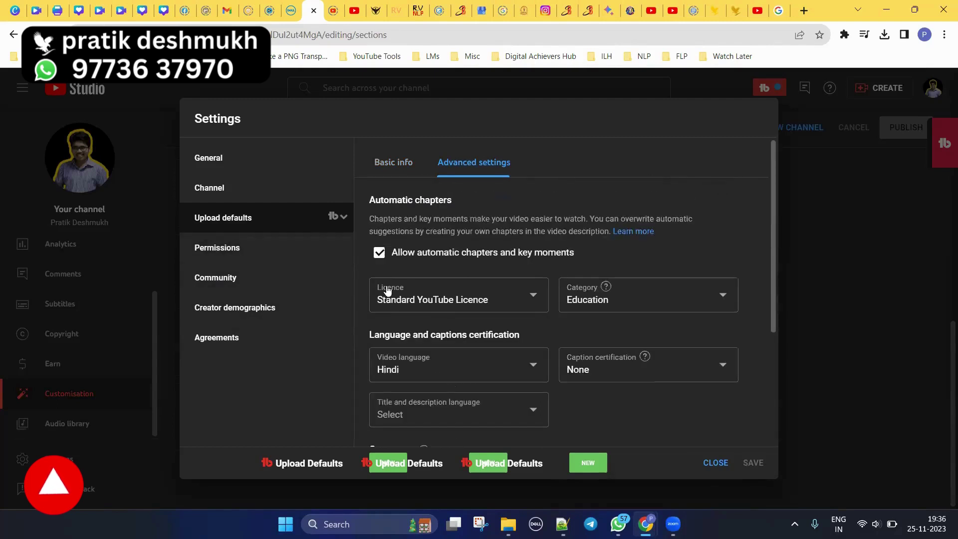
Step: Review the permissions options and the community settings, covering moderators, approved and hidden users, live redirects and default comment handling
left_click(225, 251)
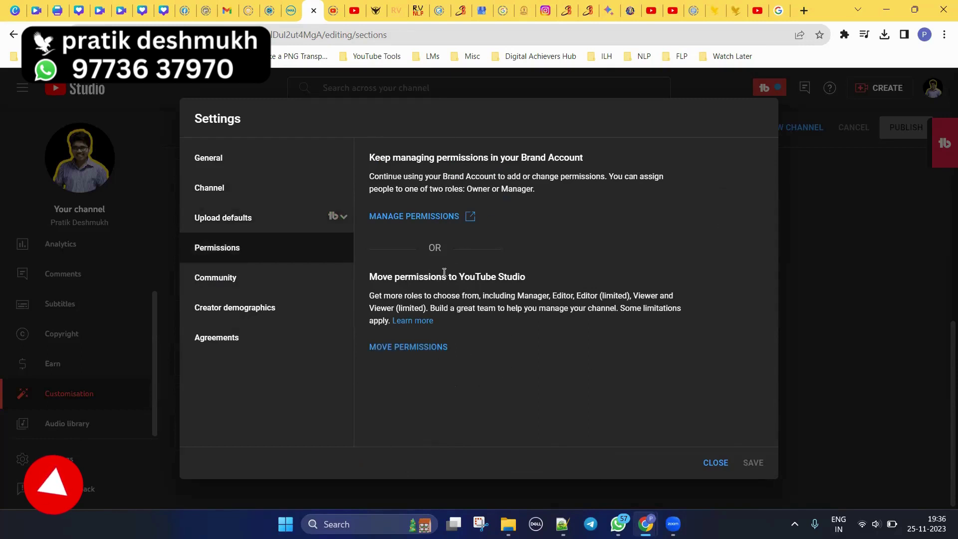
left_click(233, 284)
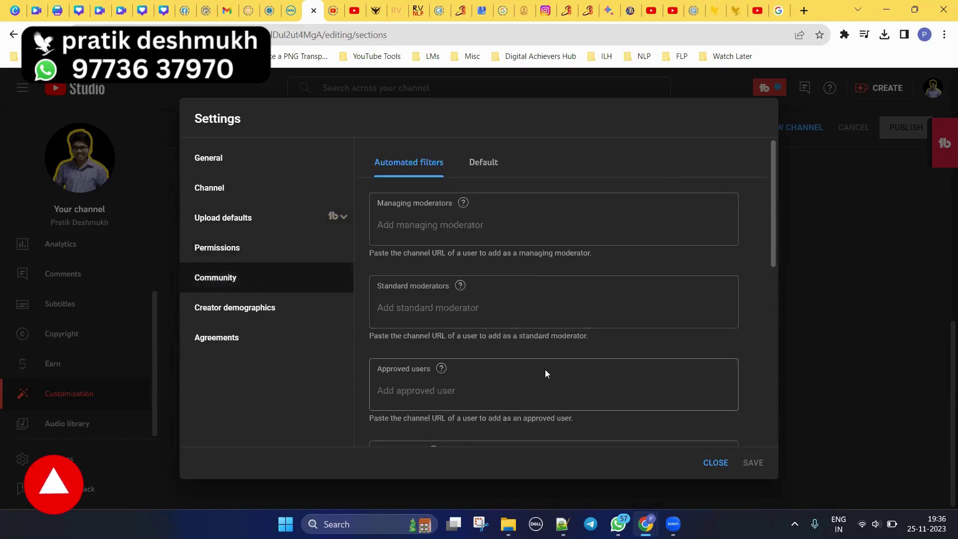
scroll(468, 351, "down", 8)
scroll(469, 351, "up", 5)
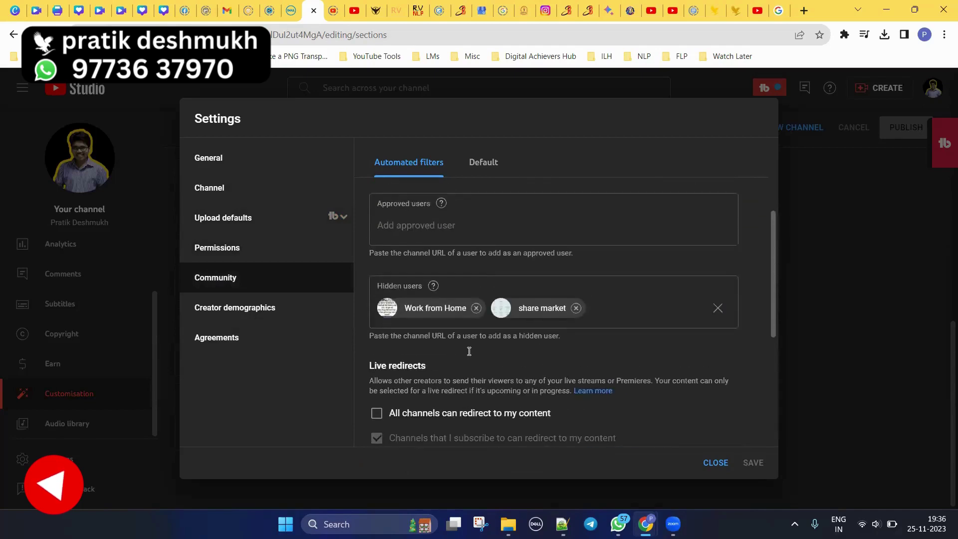
scroll(469, 352, "up", 3)
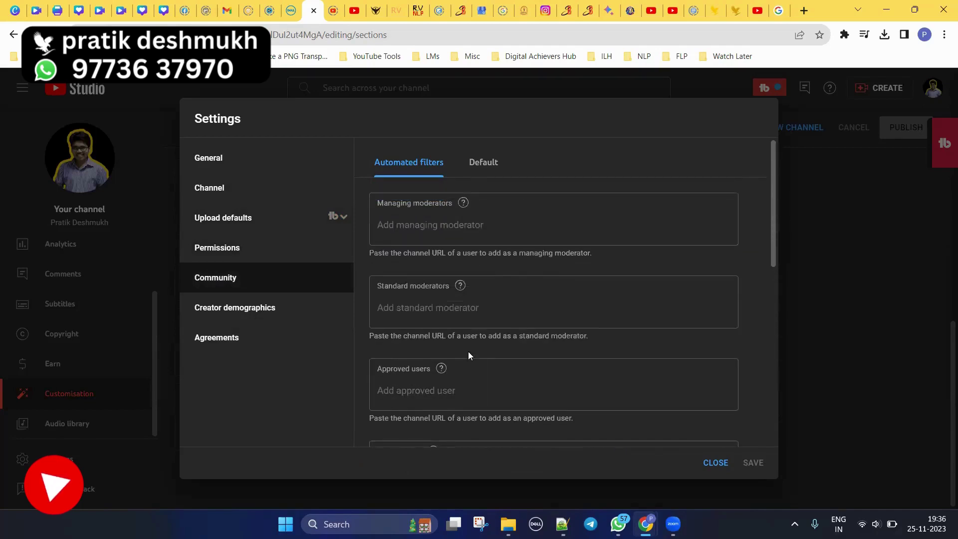
left_click(484, 159)
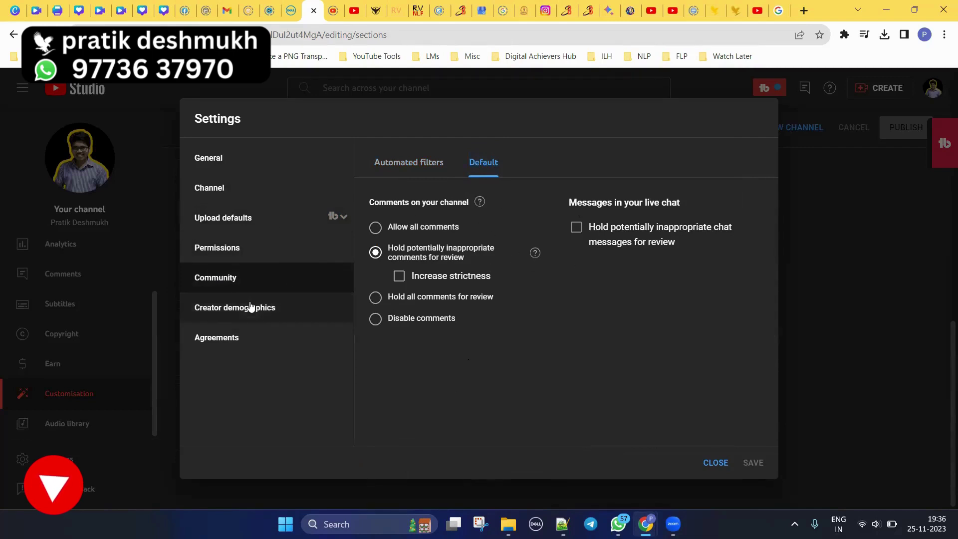
Step: Read the creator demographics information and the agreements section
left_click(235, 316)
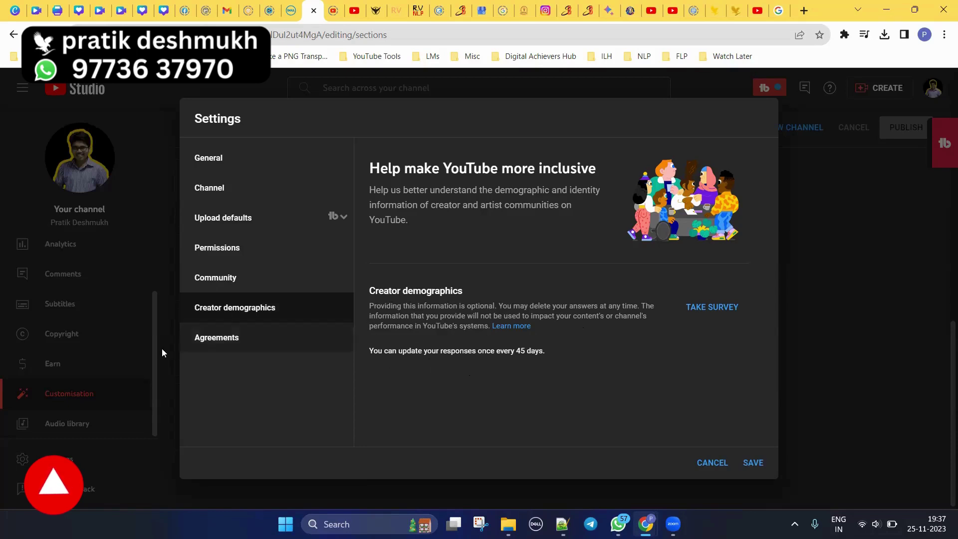
left_click(219, 338)
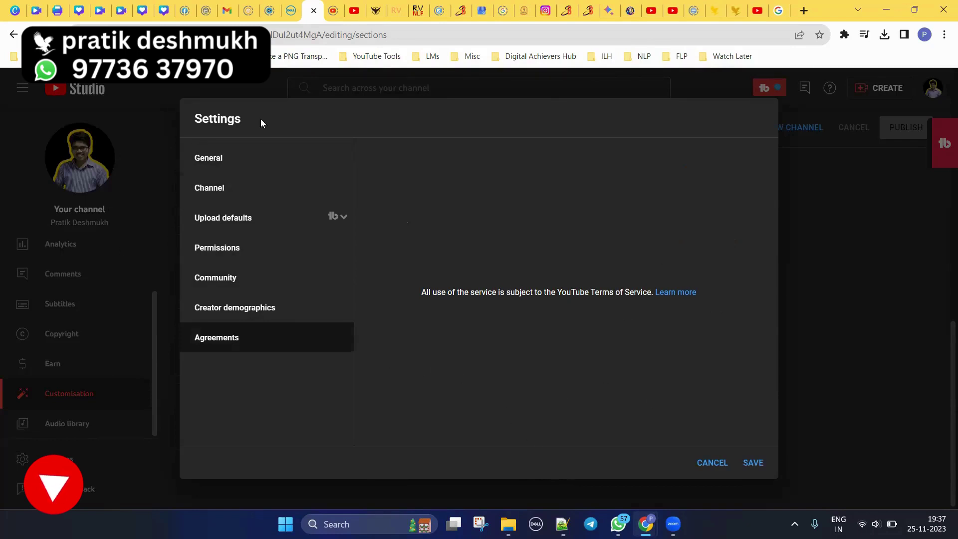
Step: Recheck the general currency unit and the channel's basic info and advanced settings down to the clips and other settings
left_click(205, 165)
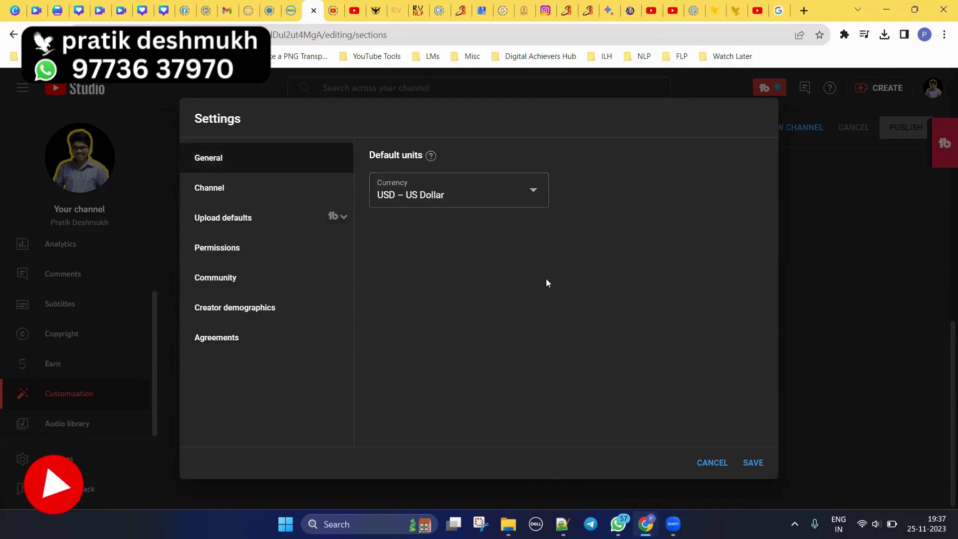
left_click(211, 191)
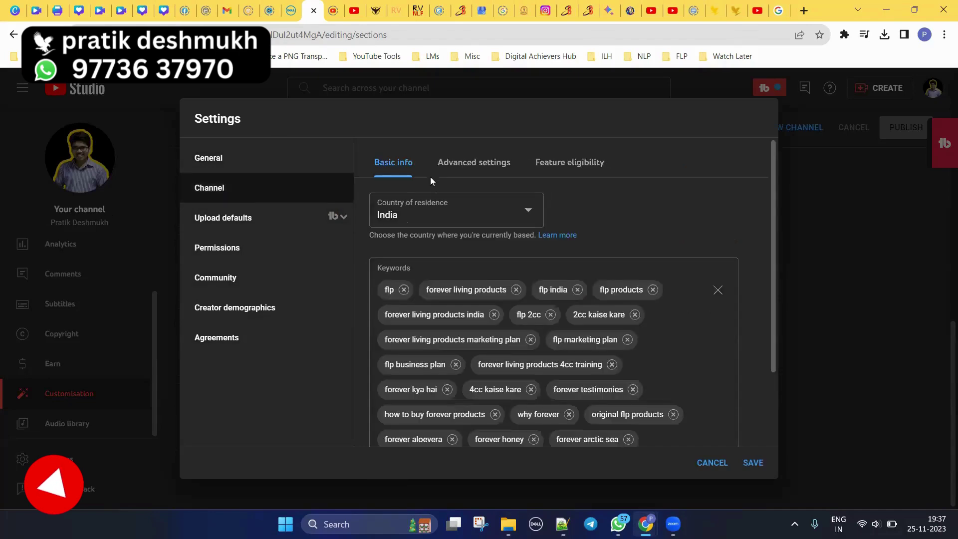
left_click(479, 163)
scroll(458, 316, "down", 10)
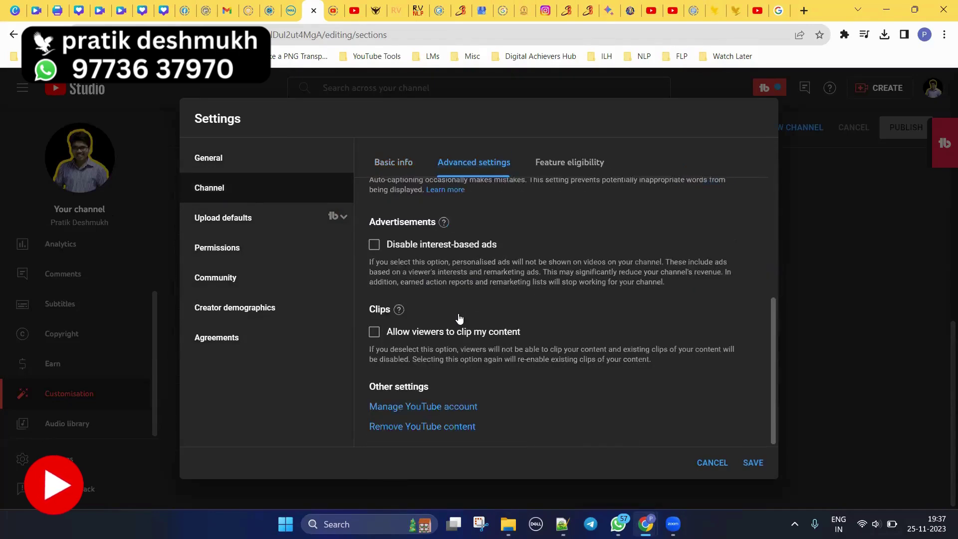
Step: Recheck the channel's feature eligibility, expanding the intermediate features' requirements and collapsing them again
left_click(585, 164)
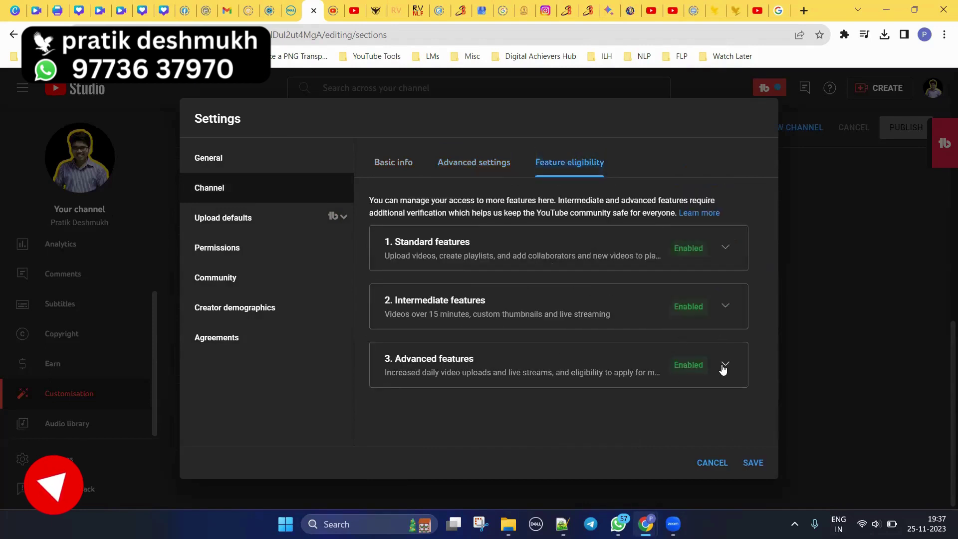
left_click(726, 308)
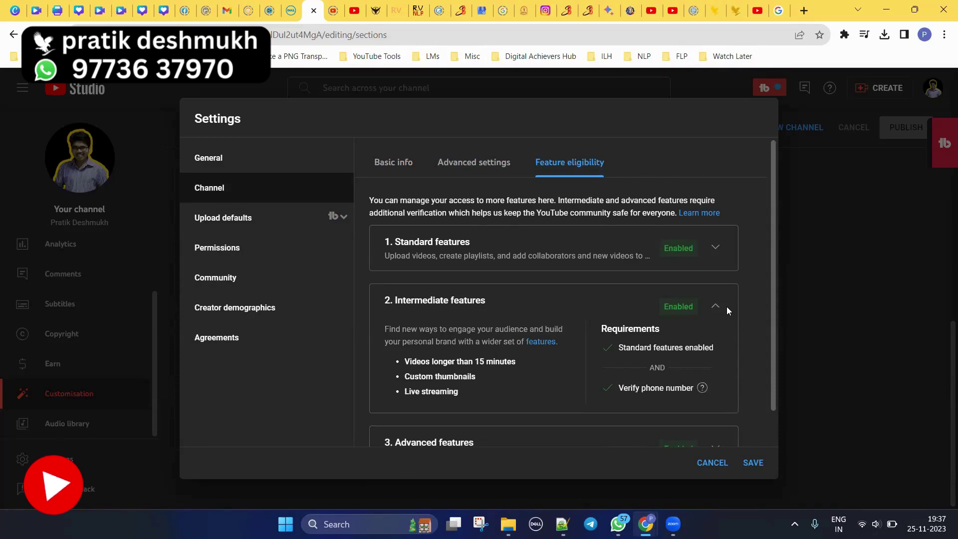
left_click(716, 310)
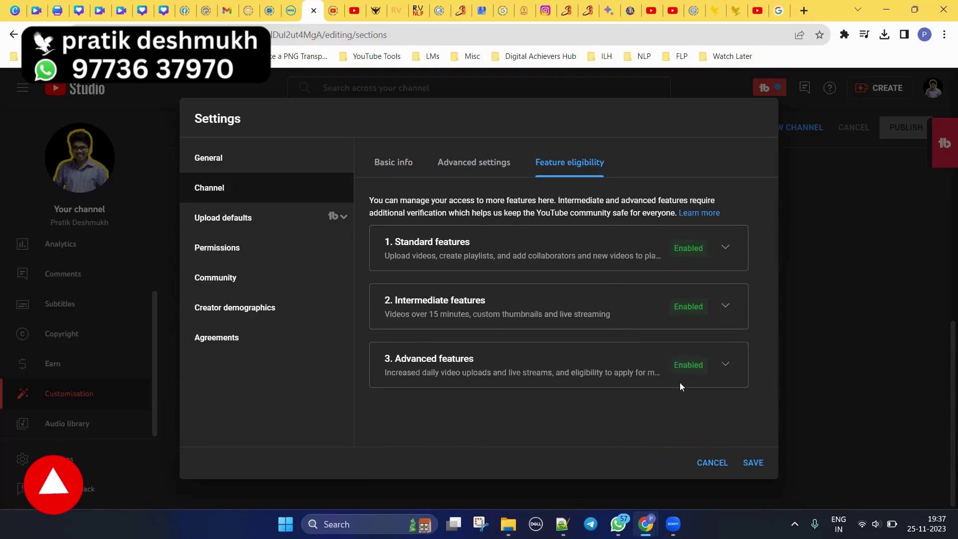
Step: Recheck the upload defaults, from the title, description, visibility and tags to the advanced category, language and comment options
left_click(226, 220)
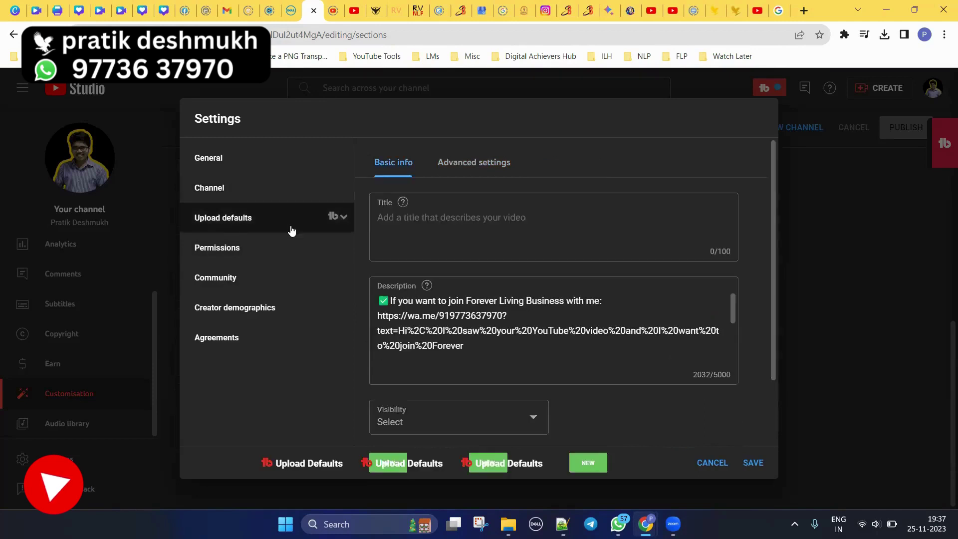
scroll(404, 300, "down", 10)
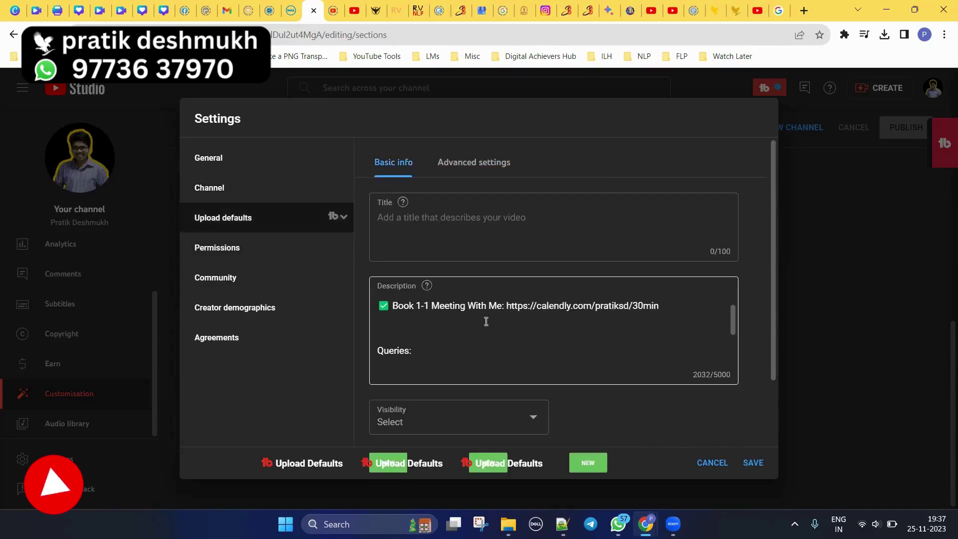
scroll(719, 388, "down", 3)
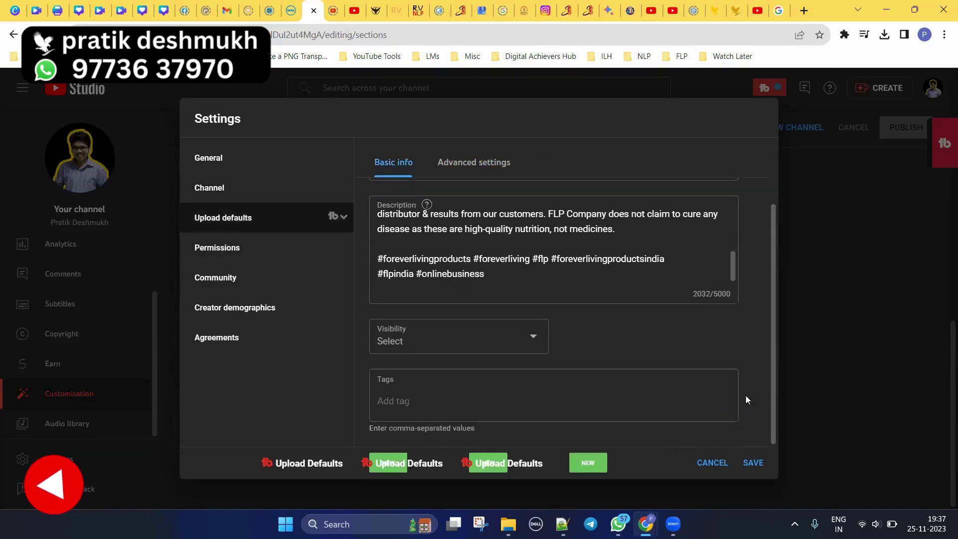
scroll(399, 279, "up", 3)
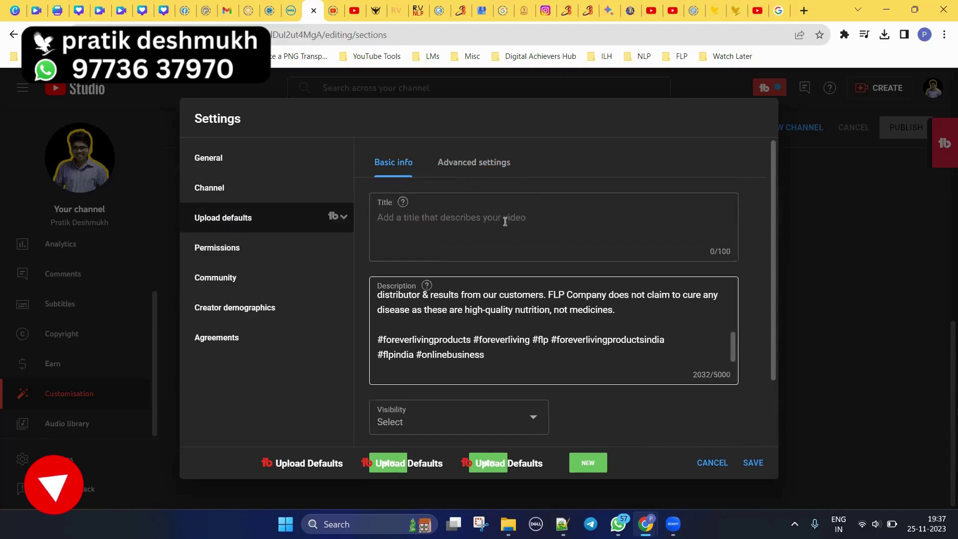
left_click(472, 164)
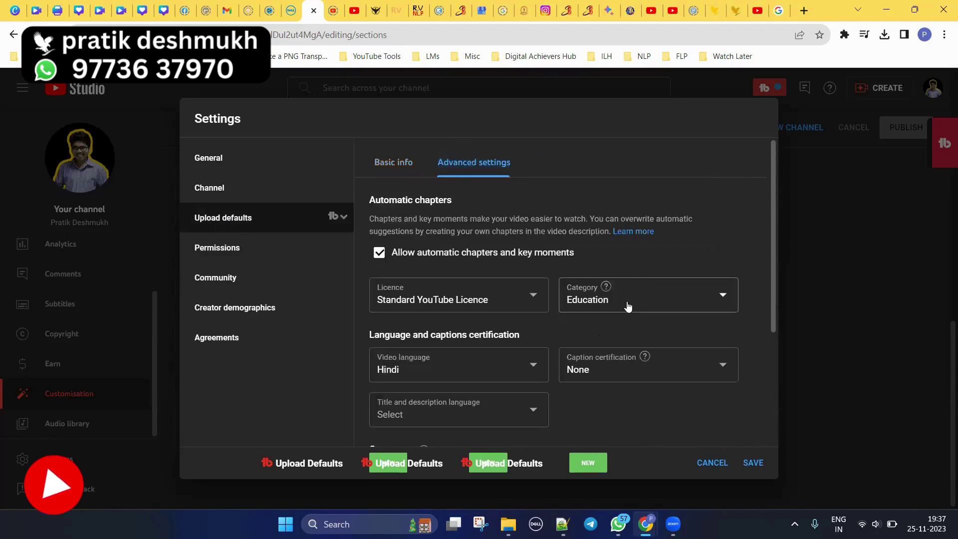
scroll(648, 319, "down", 3)
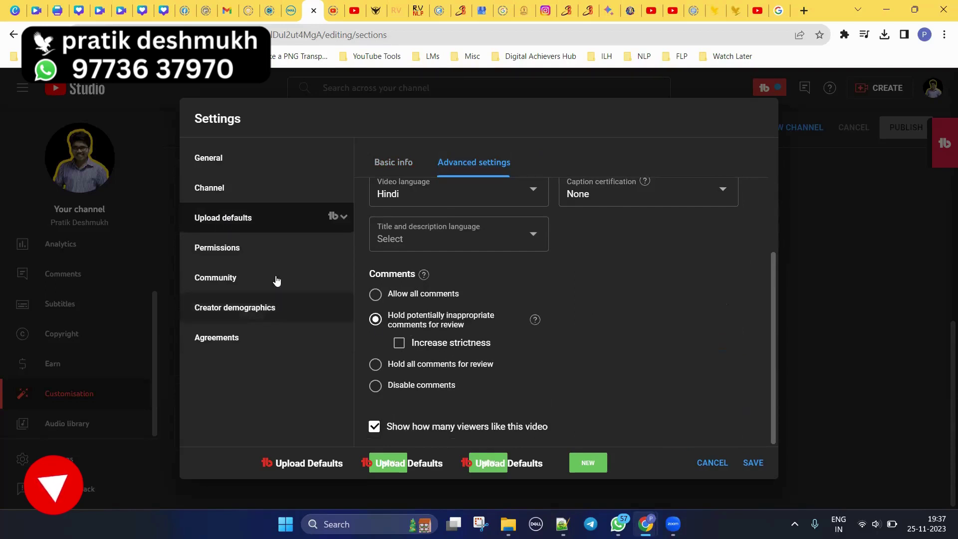
Step: Go through the permissions, community, creator demographics and agreements sections once more and save the settings
left_click(227, 252)
left_click(222, 280)
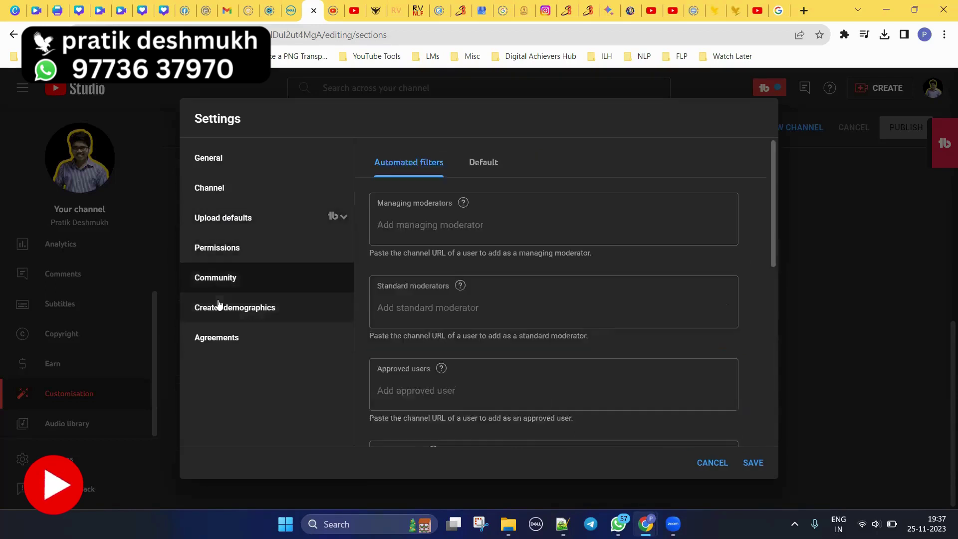
left_click(224, 311)
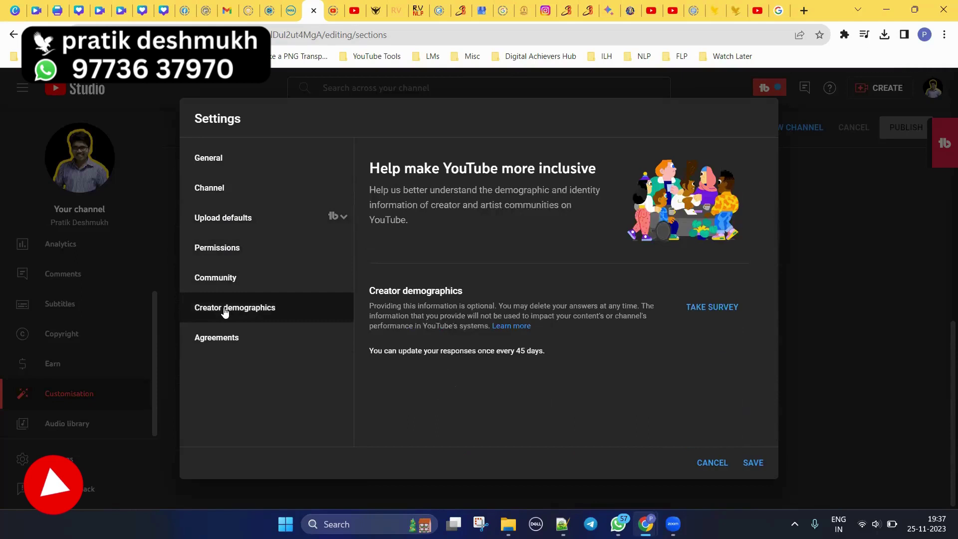
left_click(212, 340)
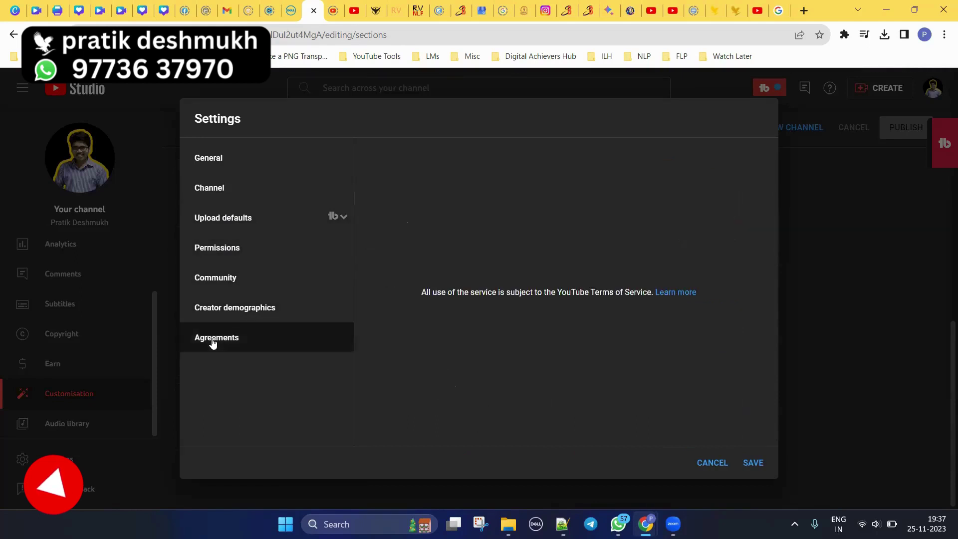
left_click(754, 463)
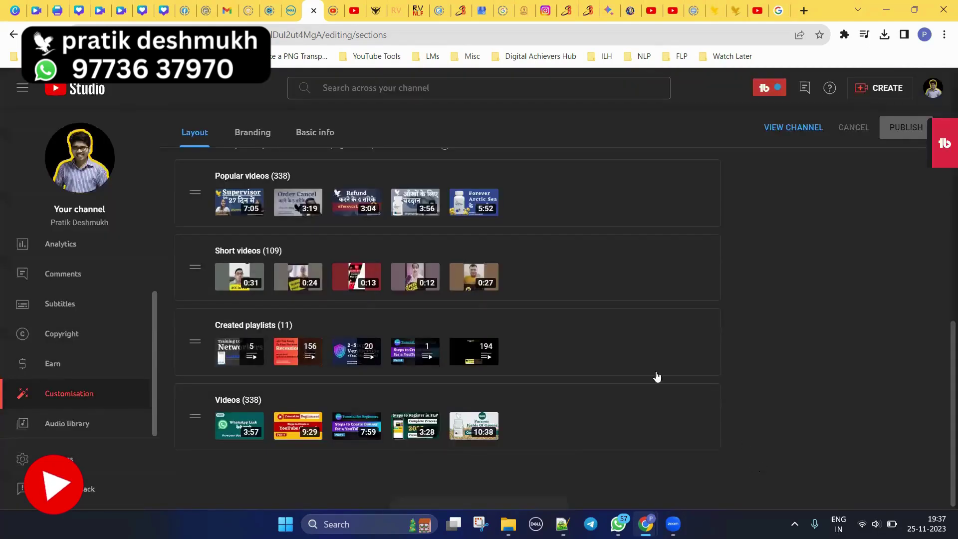
Step: Look over the channel's navigation sections and reopen Customisation
scroll(98, 335, "up", 2)
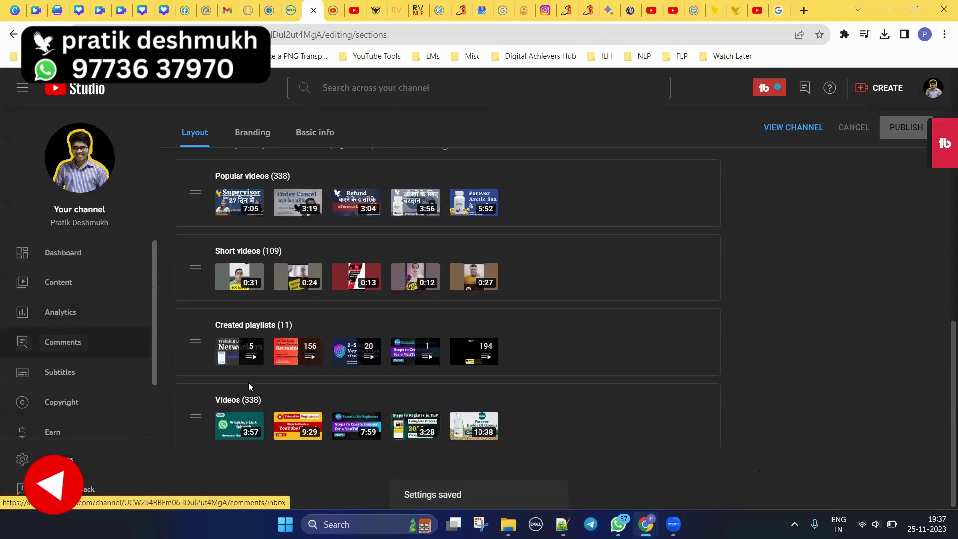
scroll(72, 399, "down", 2)
left_click(67, 392)
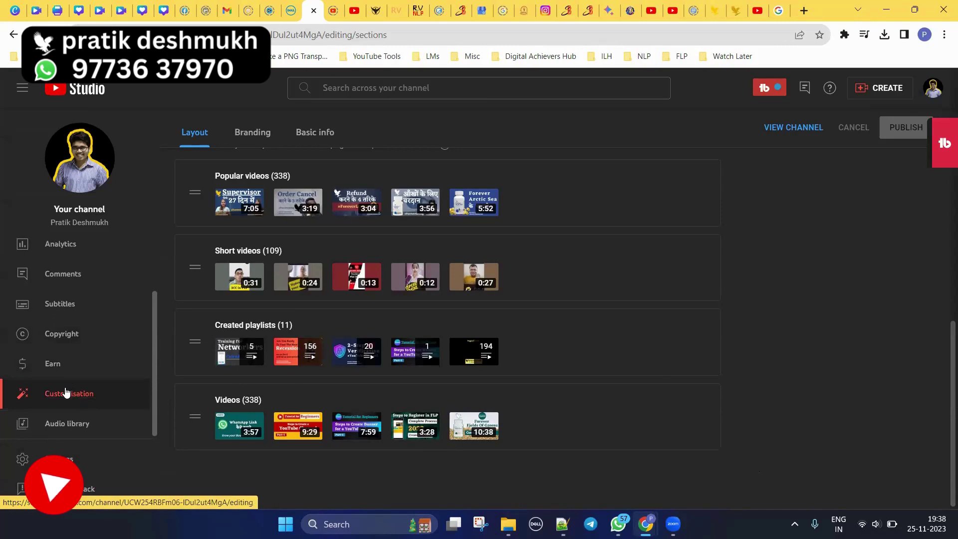